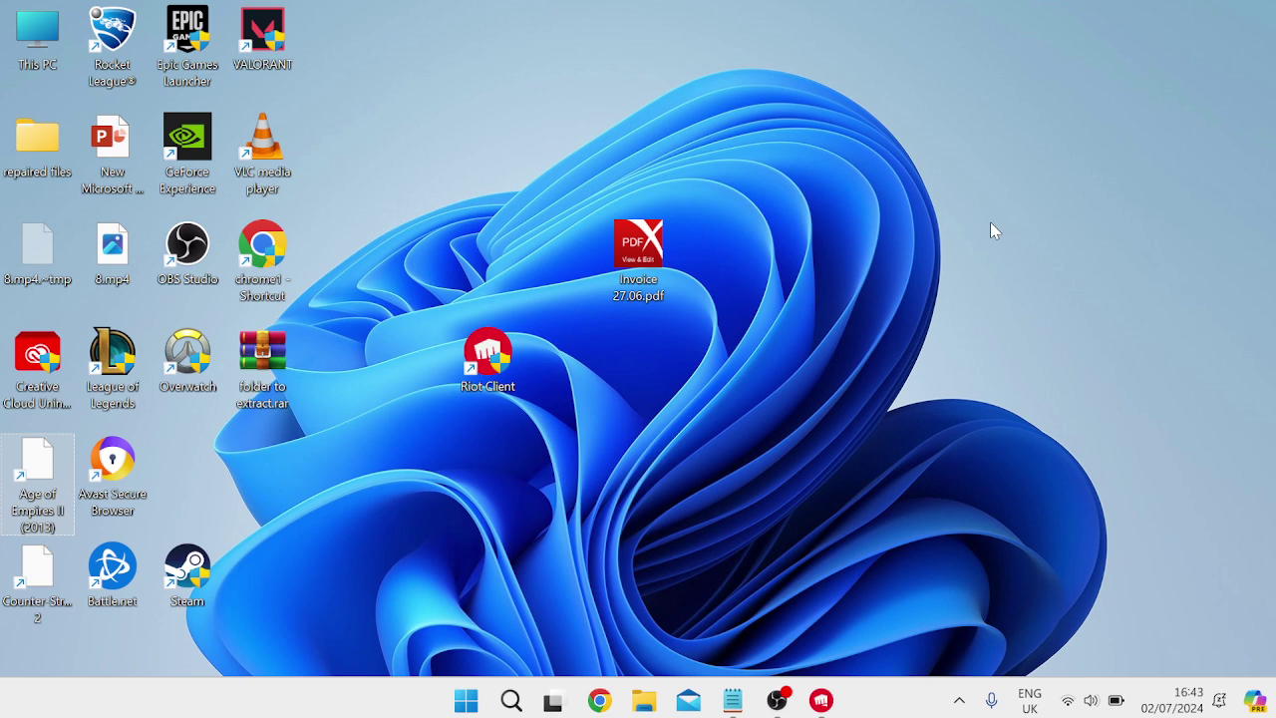
Search the Start menu for 'device' to bring up Device Manager
key(super)
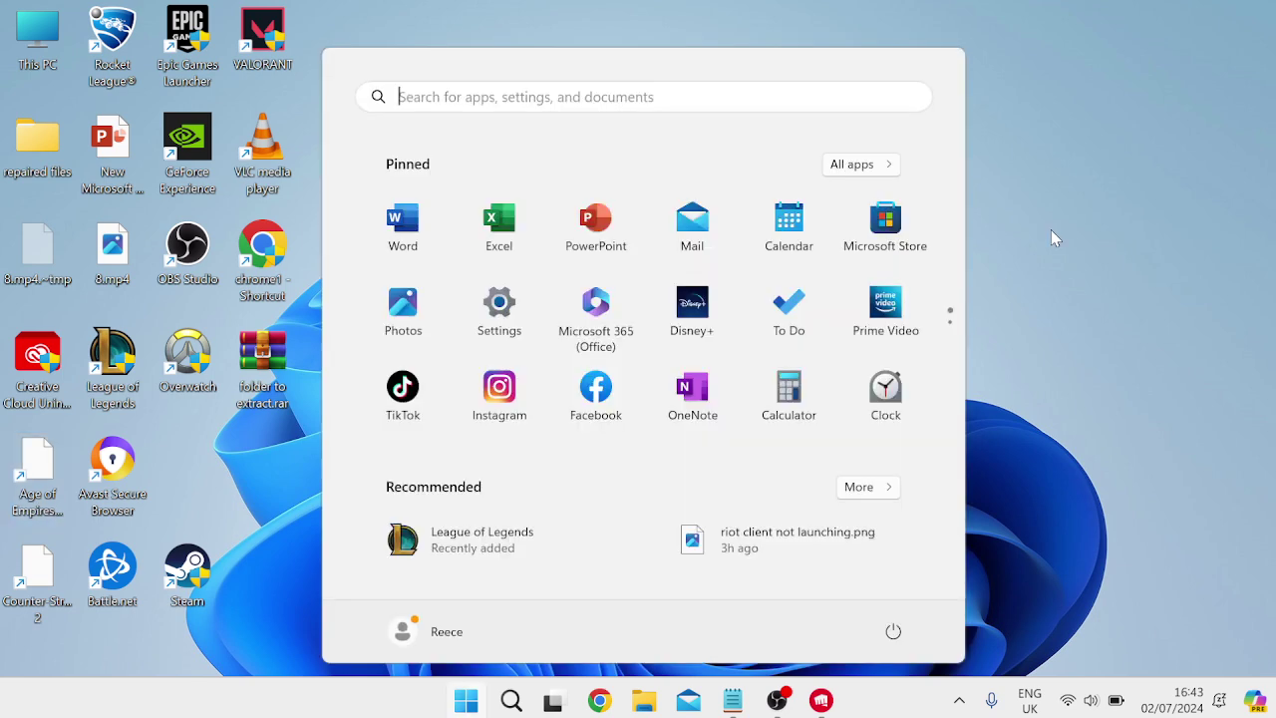
text(device)
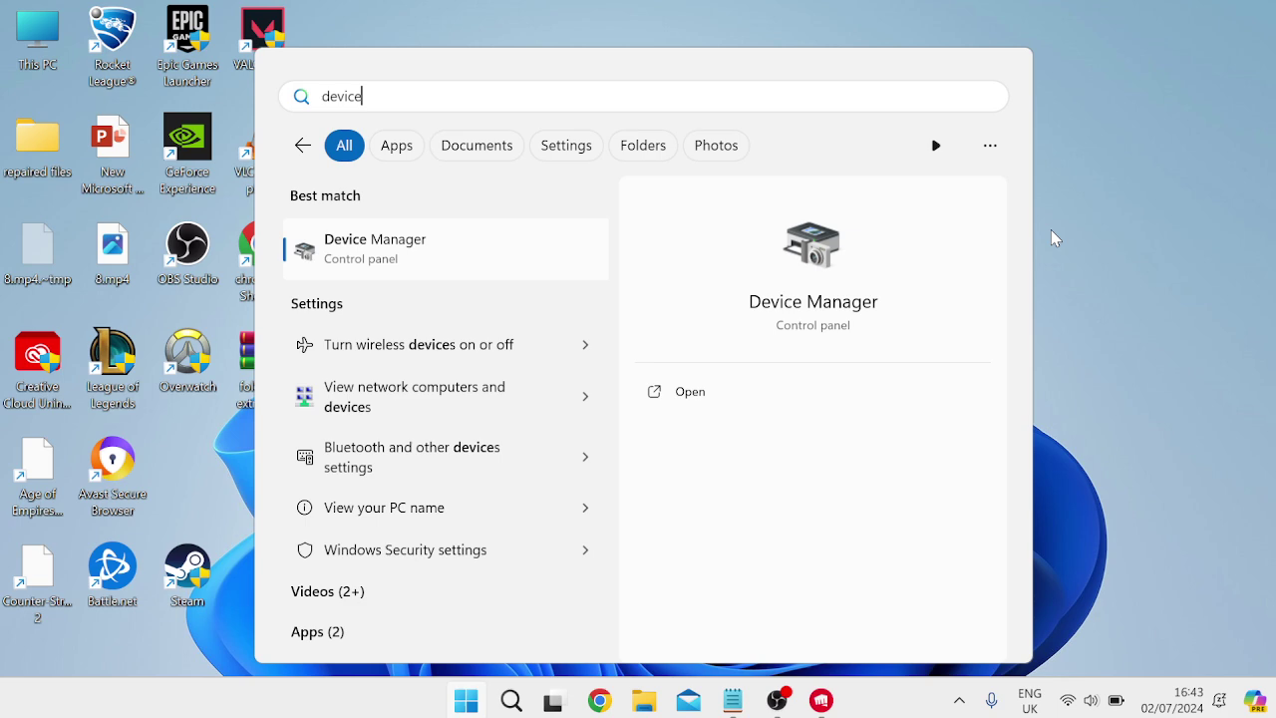
Search automatically for an updated AMD Radeon(TM) Graphics driver under Display adapters
click(421, 251)
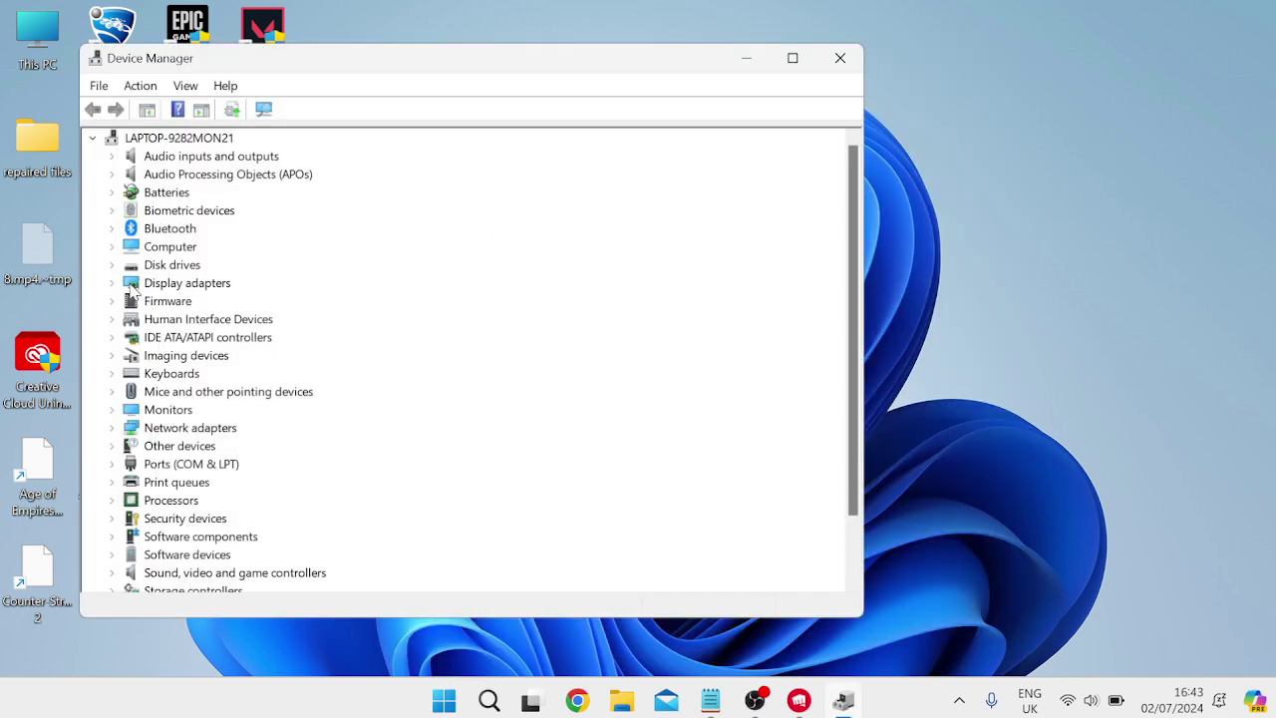
click(111, 283)
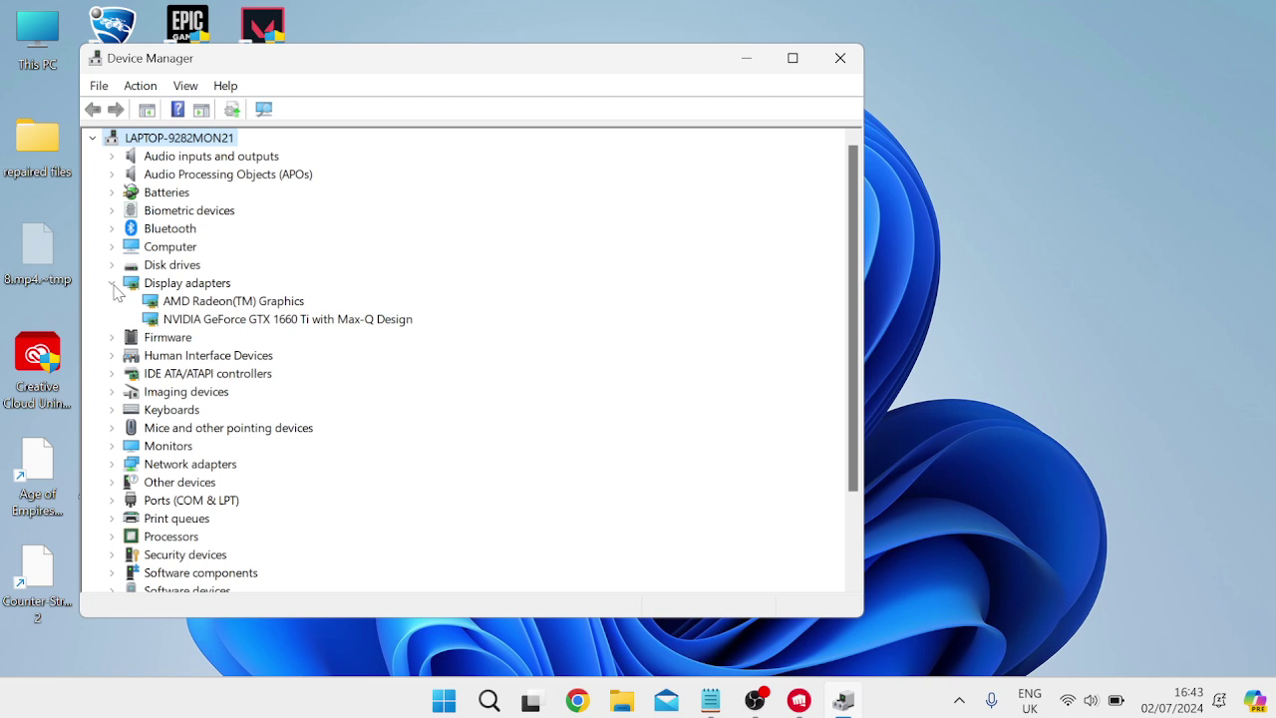
right_click(220, 306)
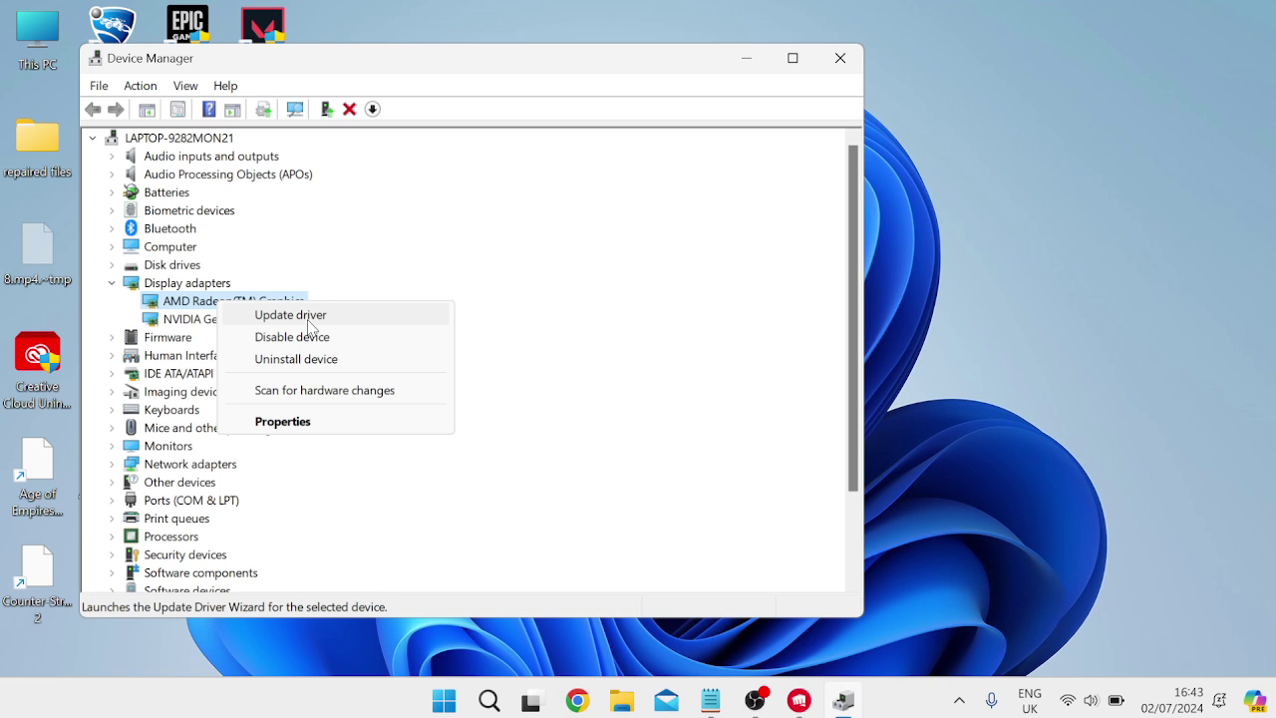
click(307, 317)
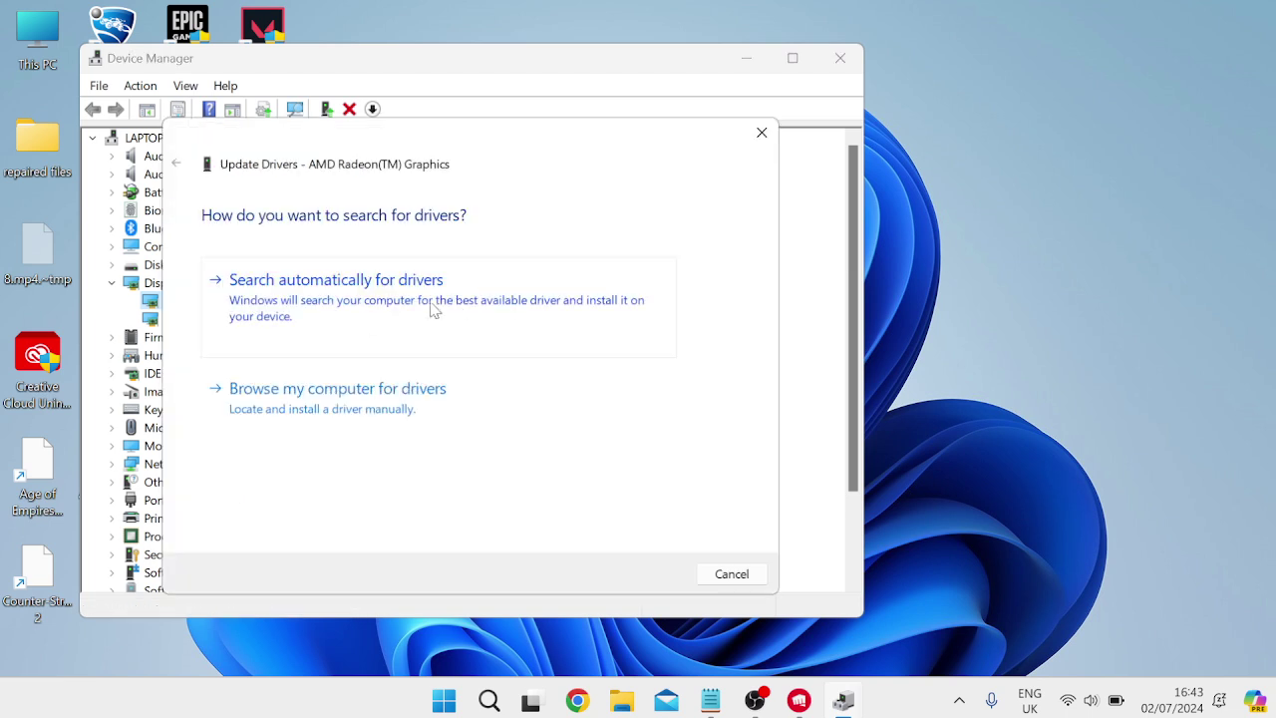
click(324, 291)
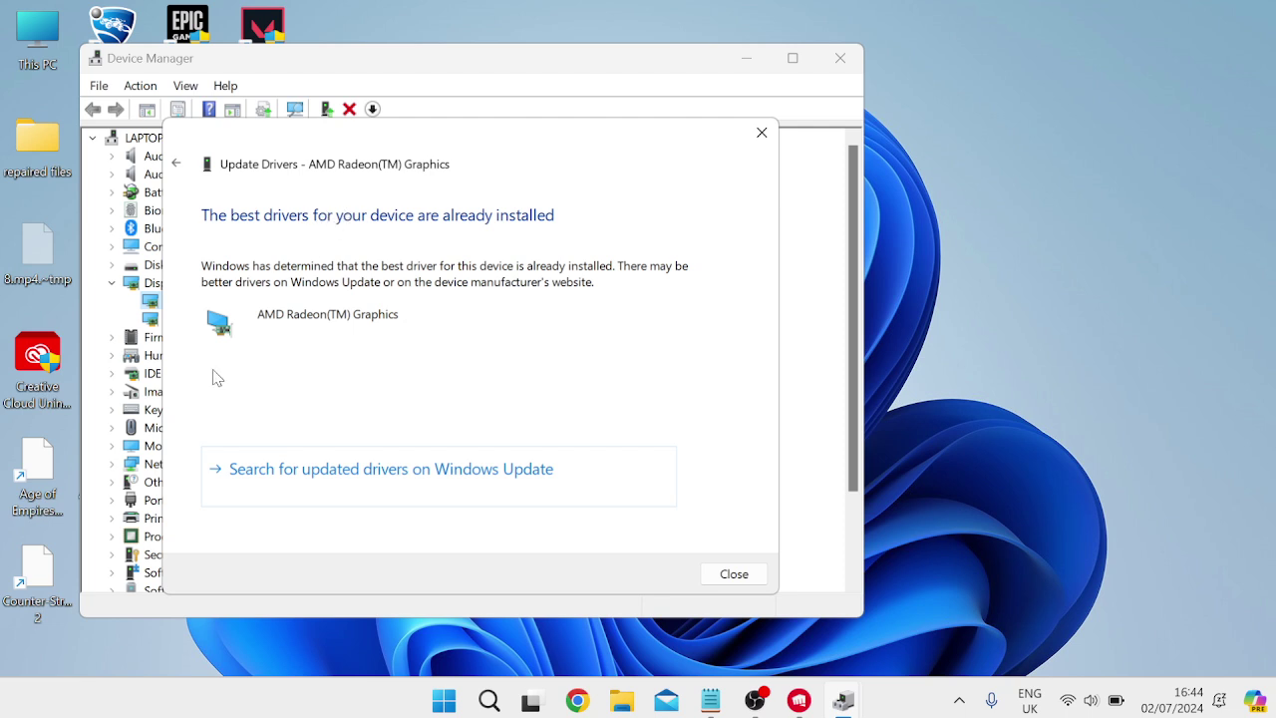
Look for newer drivers on Windows Update and run Check for updates
click(289, 471)
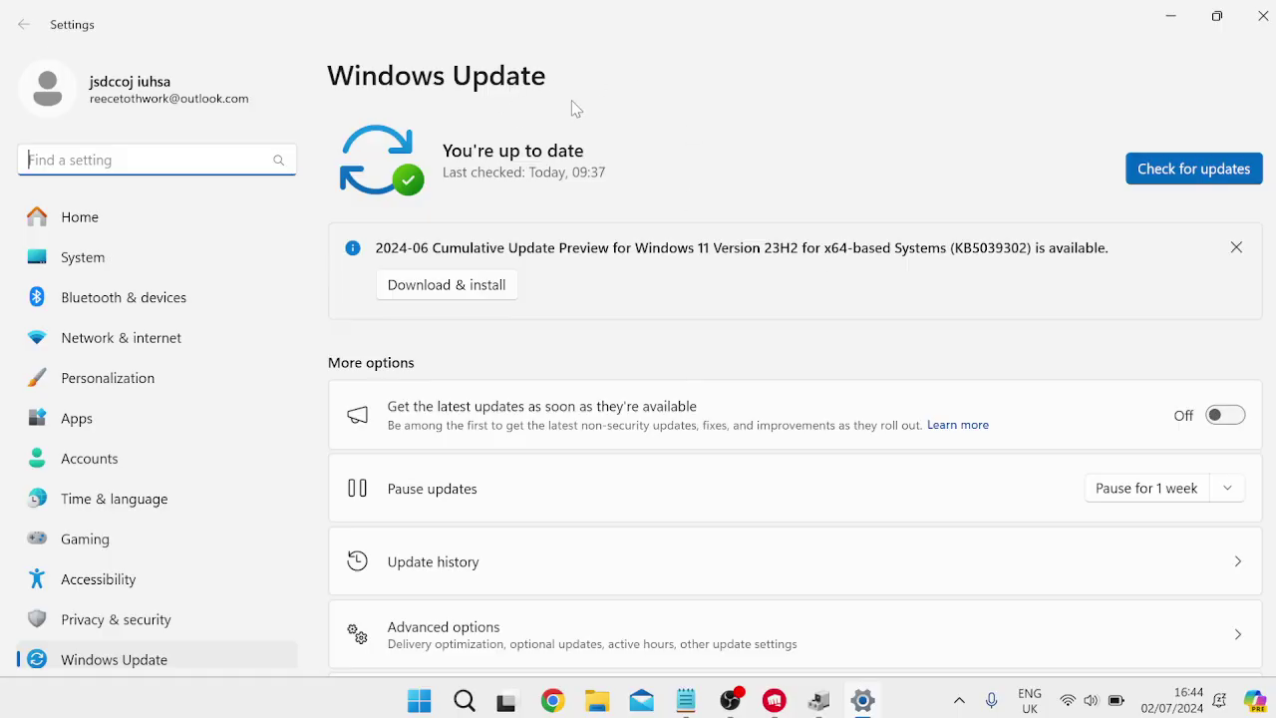
click(1186, 175)
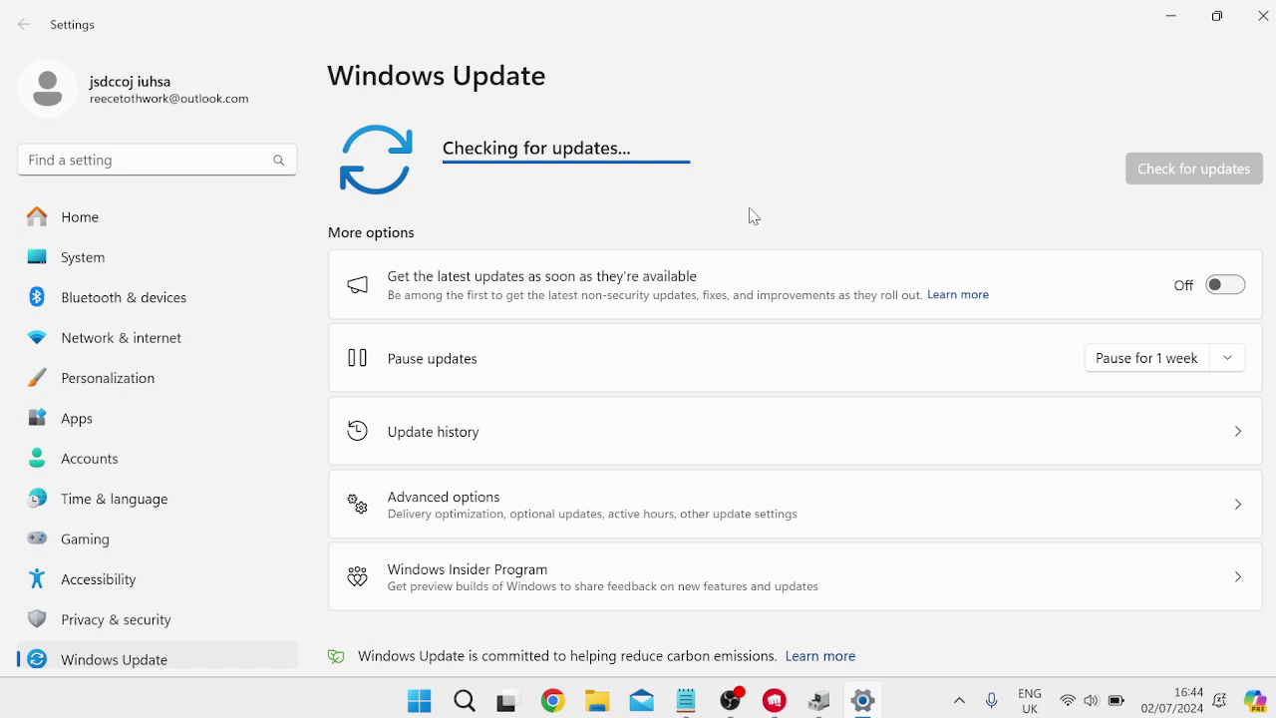
Review the default graphics settings under System > Display > Graphics, then return to the Graphics page
click(166, 258)
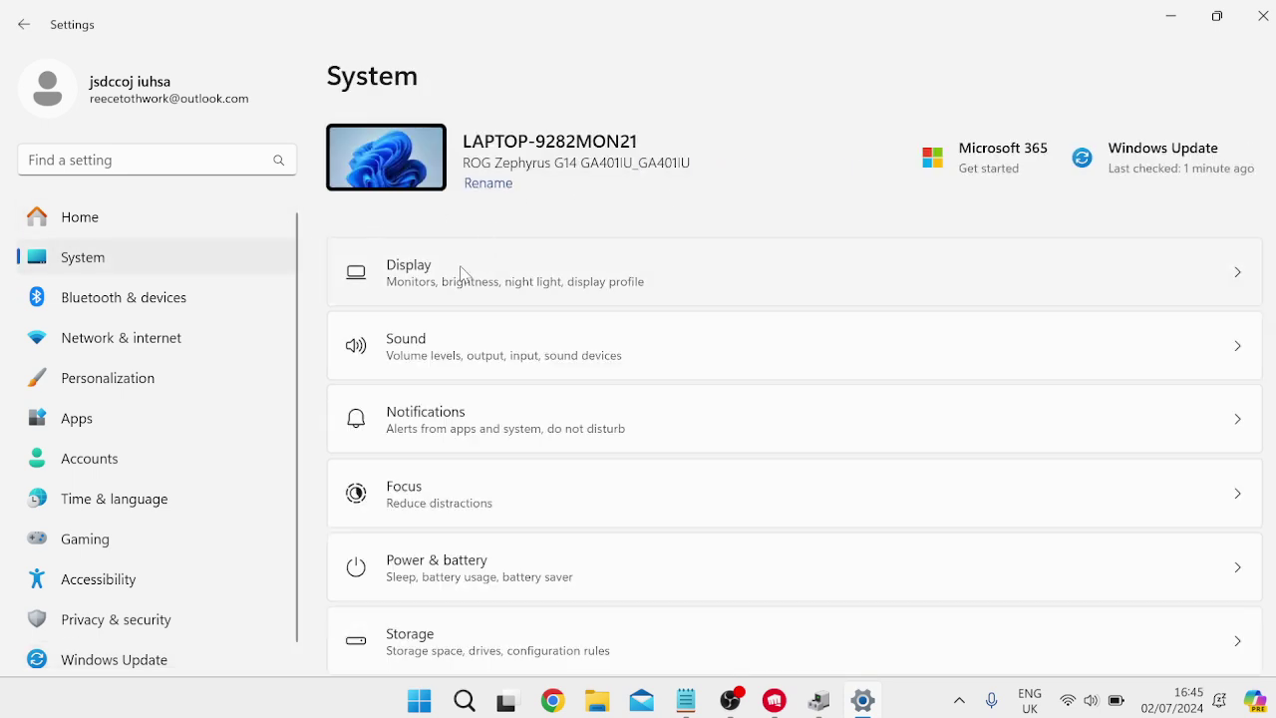
click(461, 273)
scroll(552, 373, down, 5)
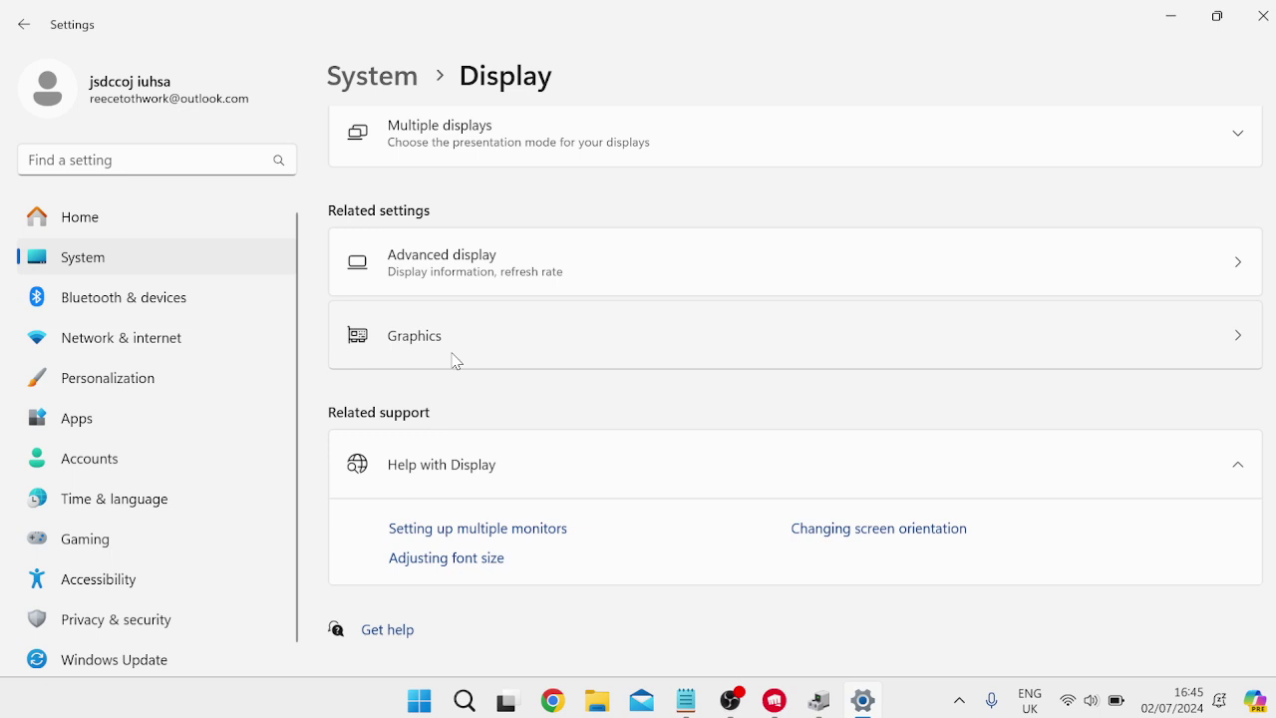
click(455, 359)
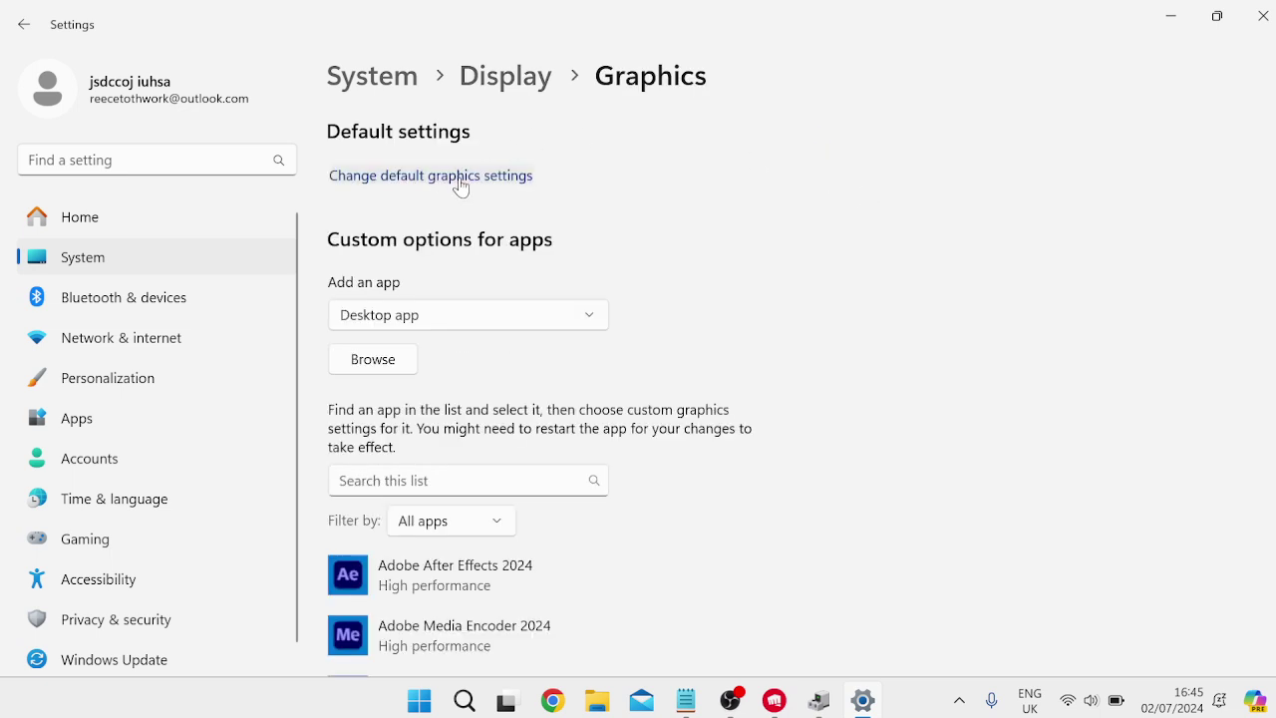
click(461, 179)
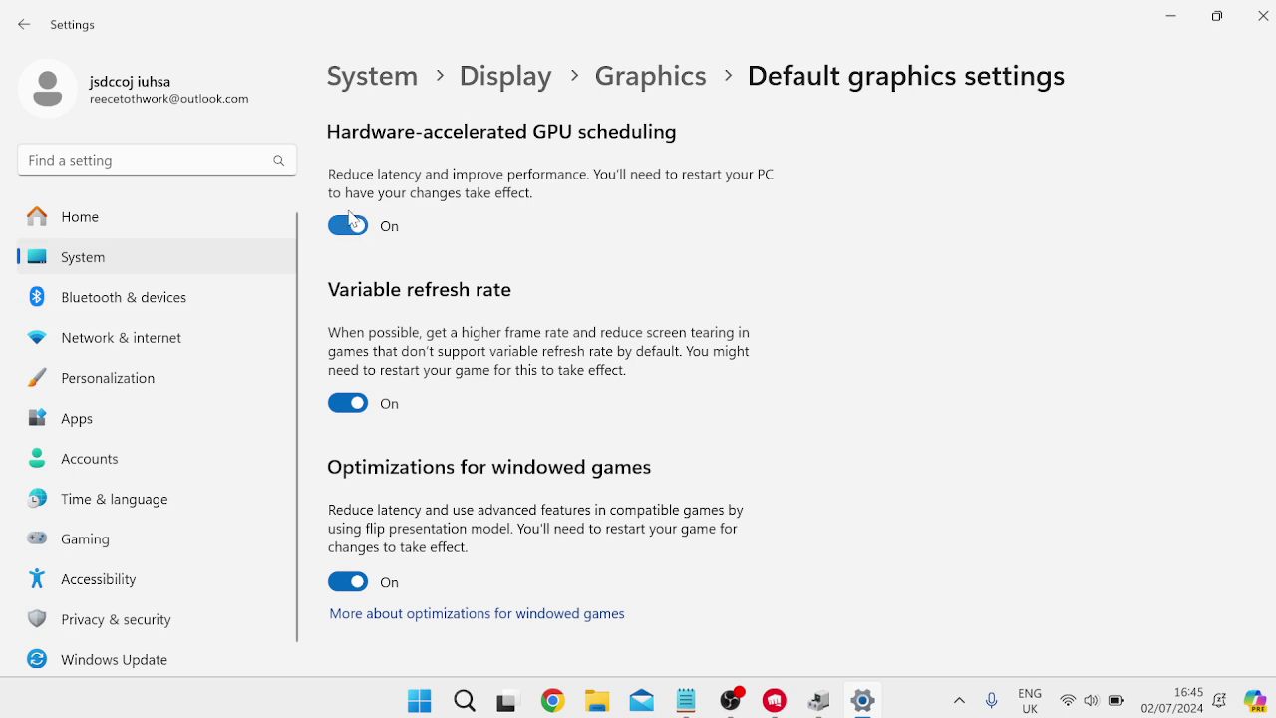
click(24, 25)
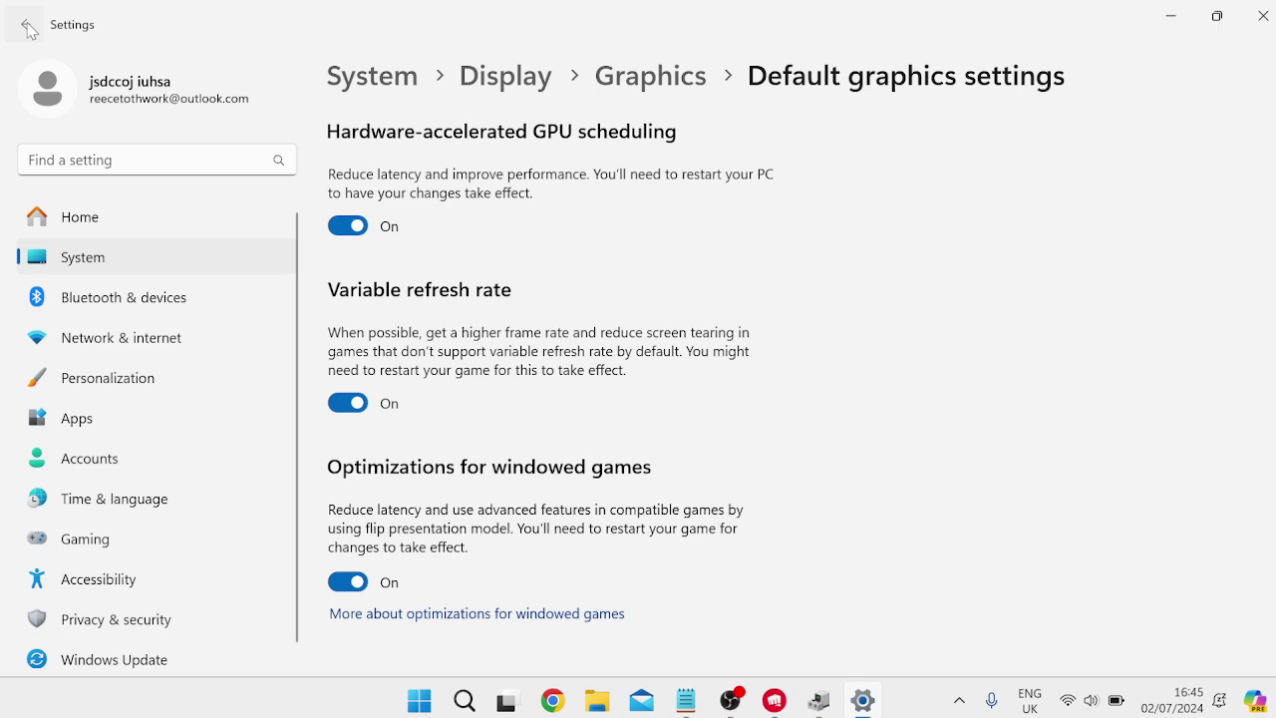
Set League of Legends to use the High performance GPU and save
scroll(728, 275, down, 1)
scroll(729, 275, down, 5)
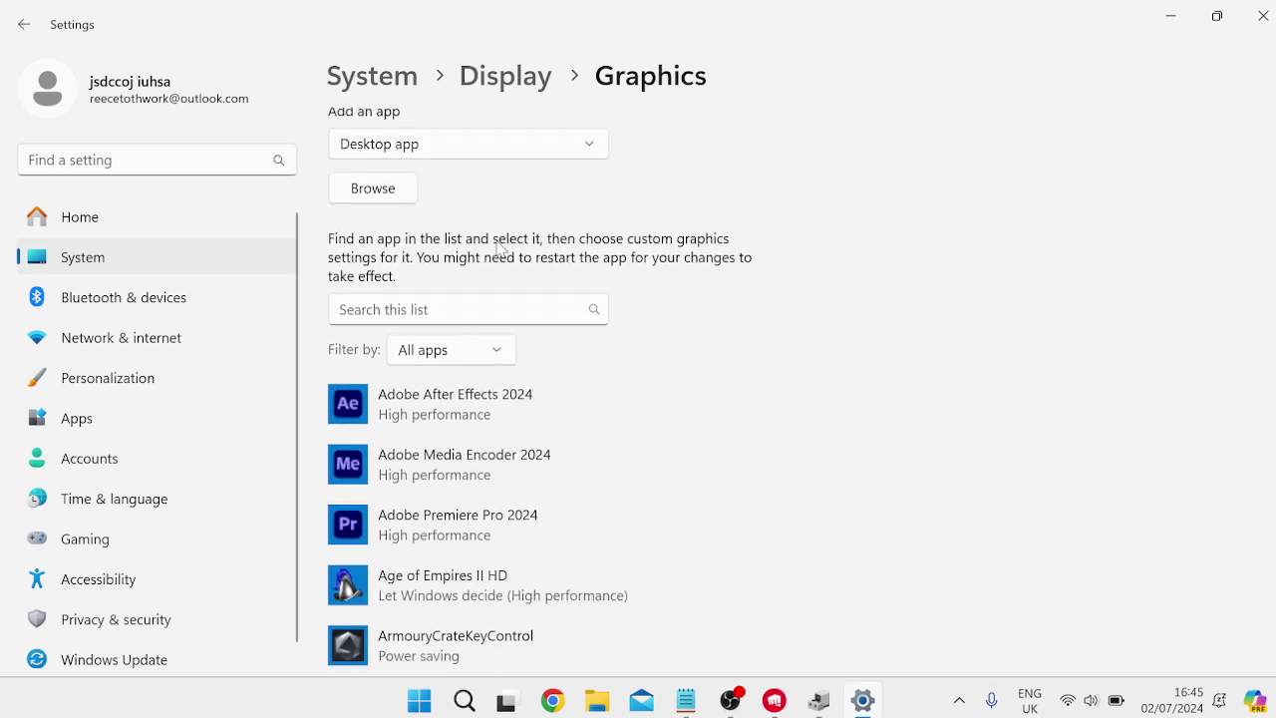
scroll(489, 362, up, 3)
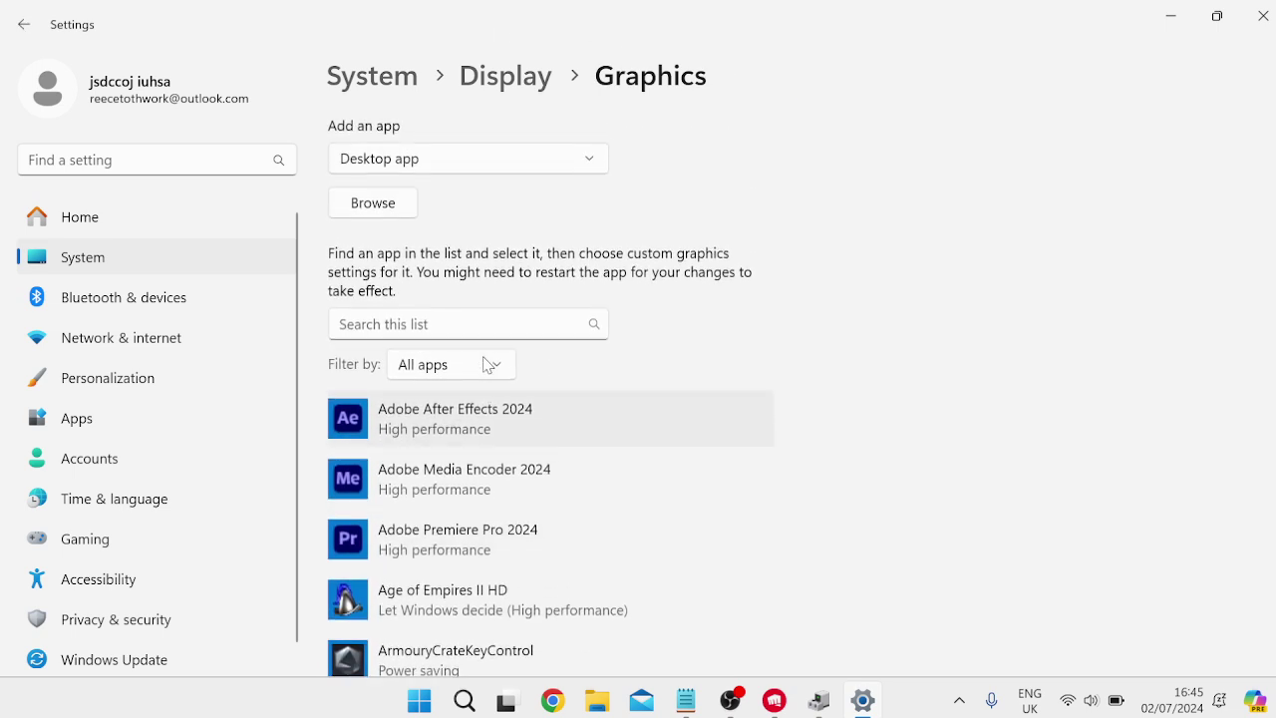
scroll(547, 313, down, 4)
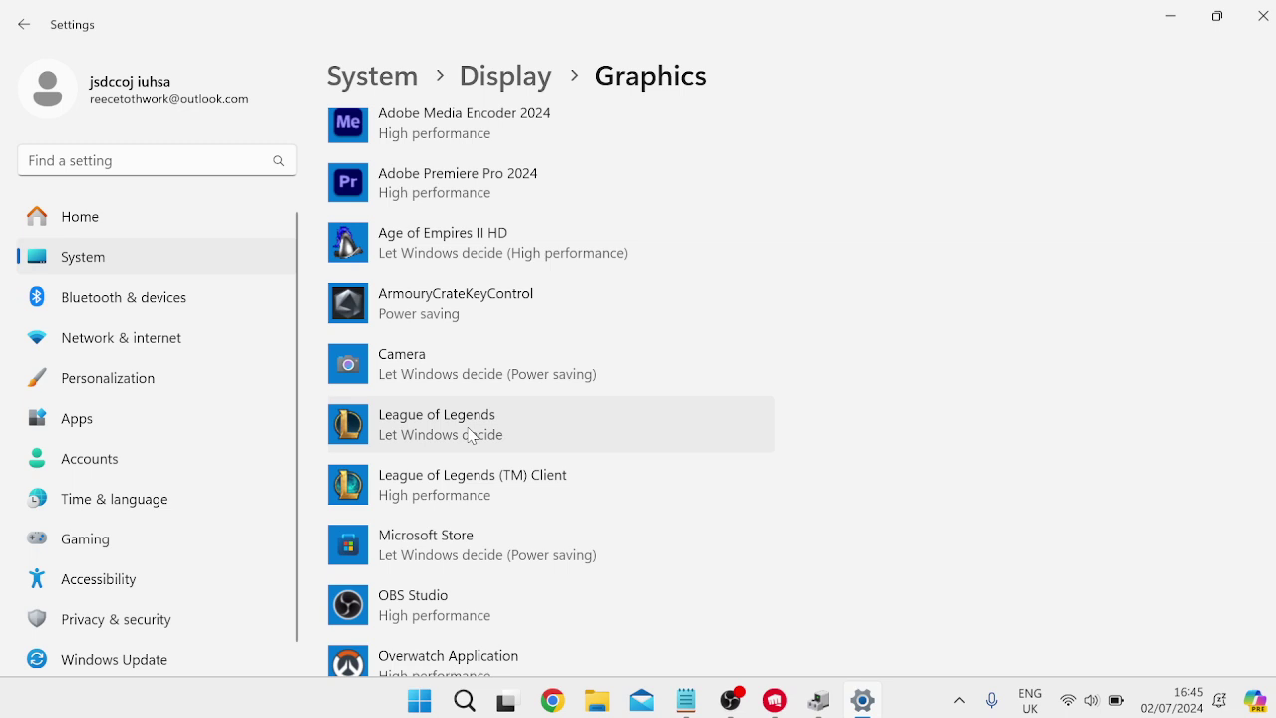
click(477, 423)
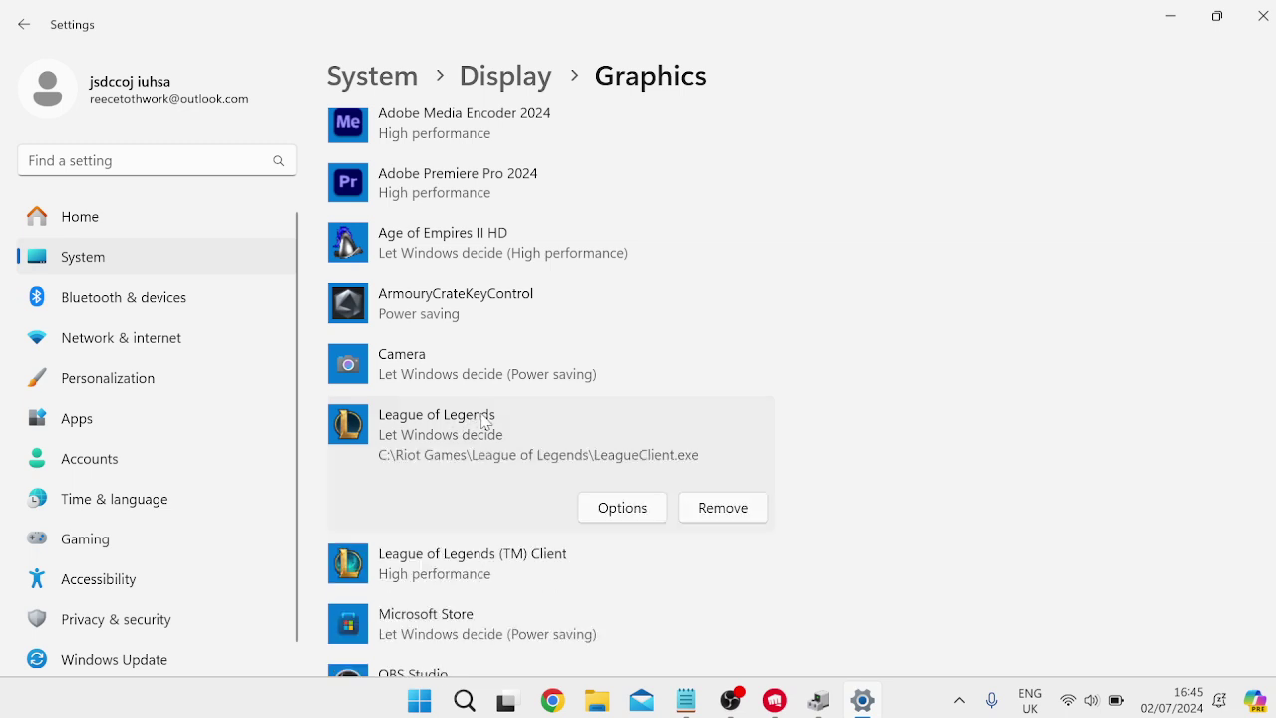
scroll(499, 450, down, 1)
click(639, 433)
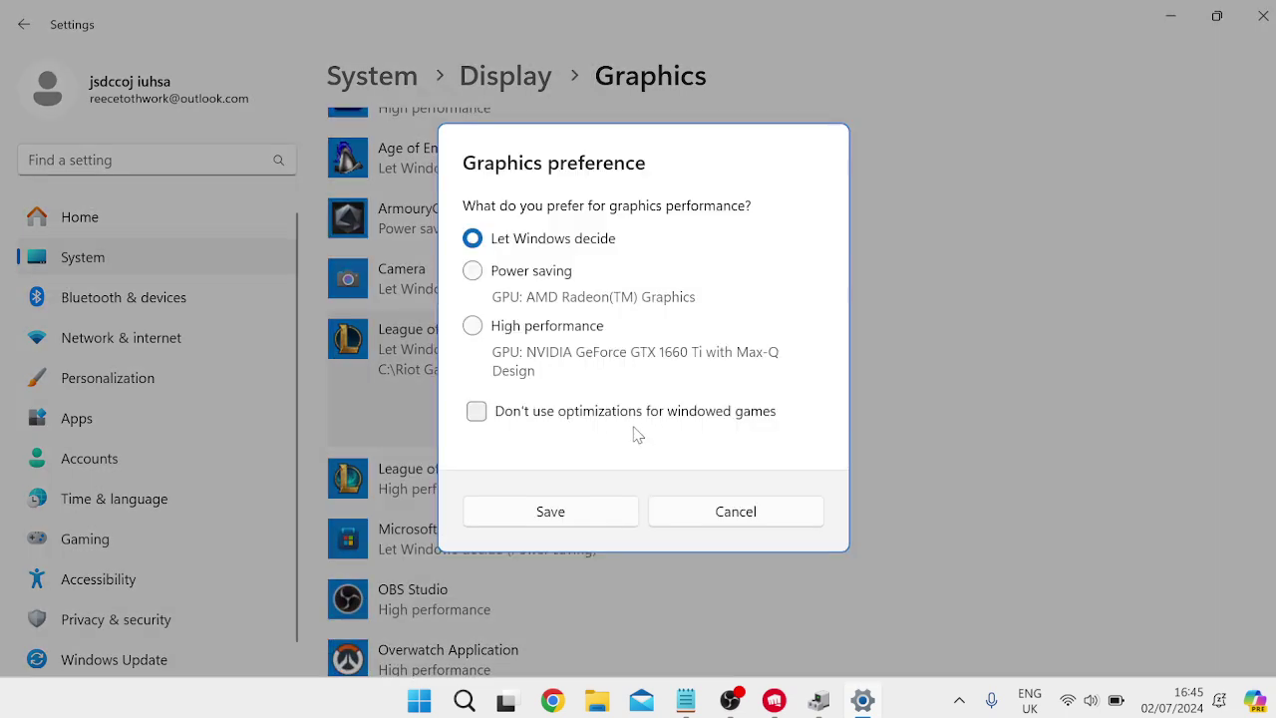
click(473, 325)
click(550, 511)
Save the High performance GPU preference for League of Legends (TM) Client
scroll(735, 244, down, 3)
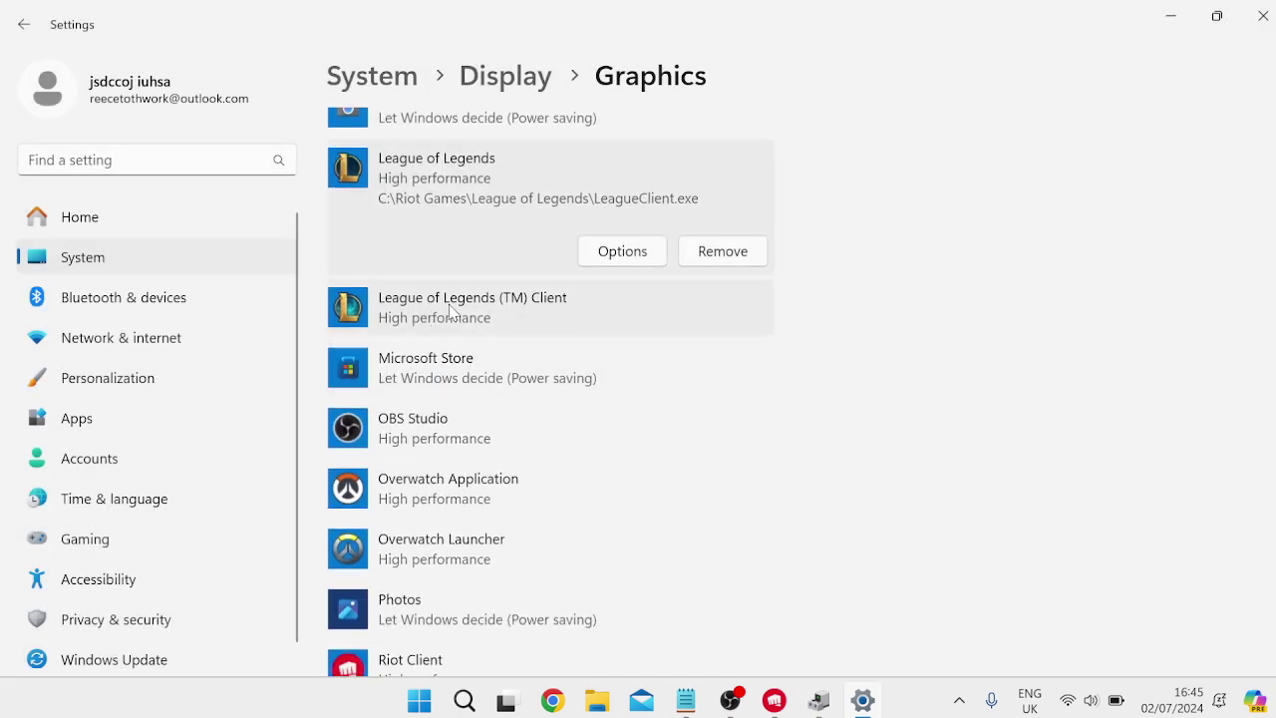
click(493, 309)
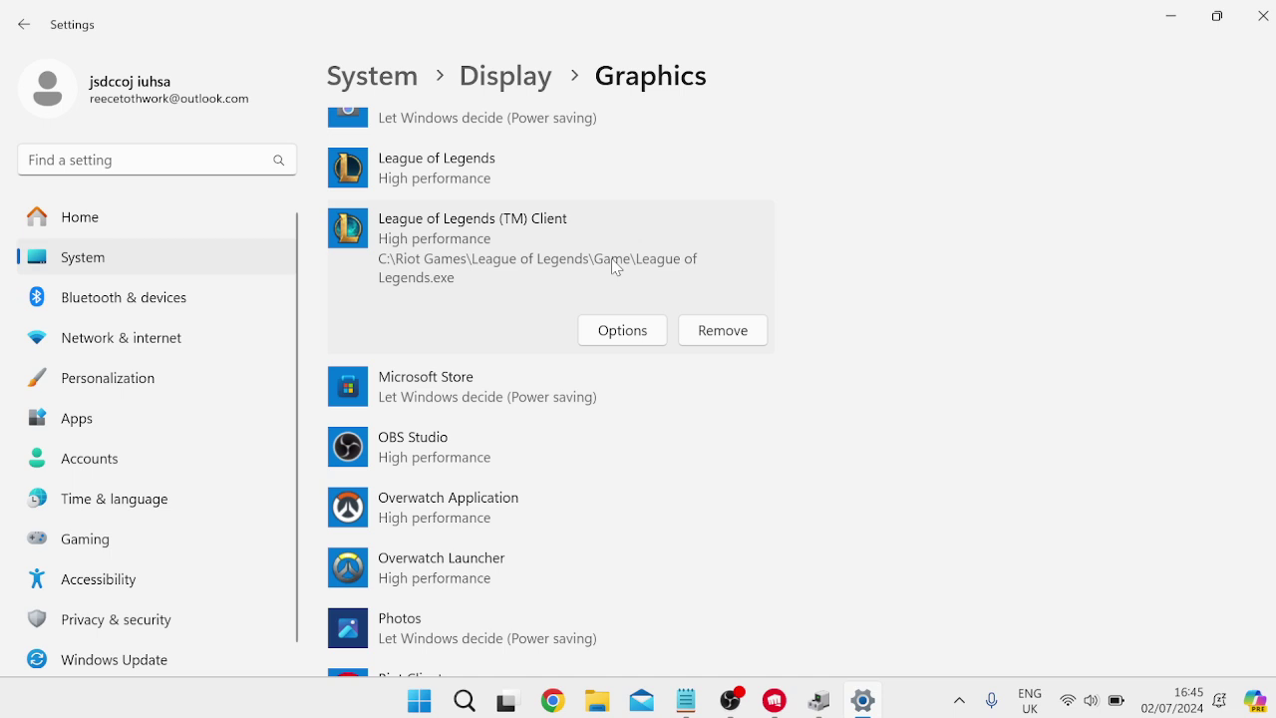
click(611, 326)
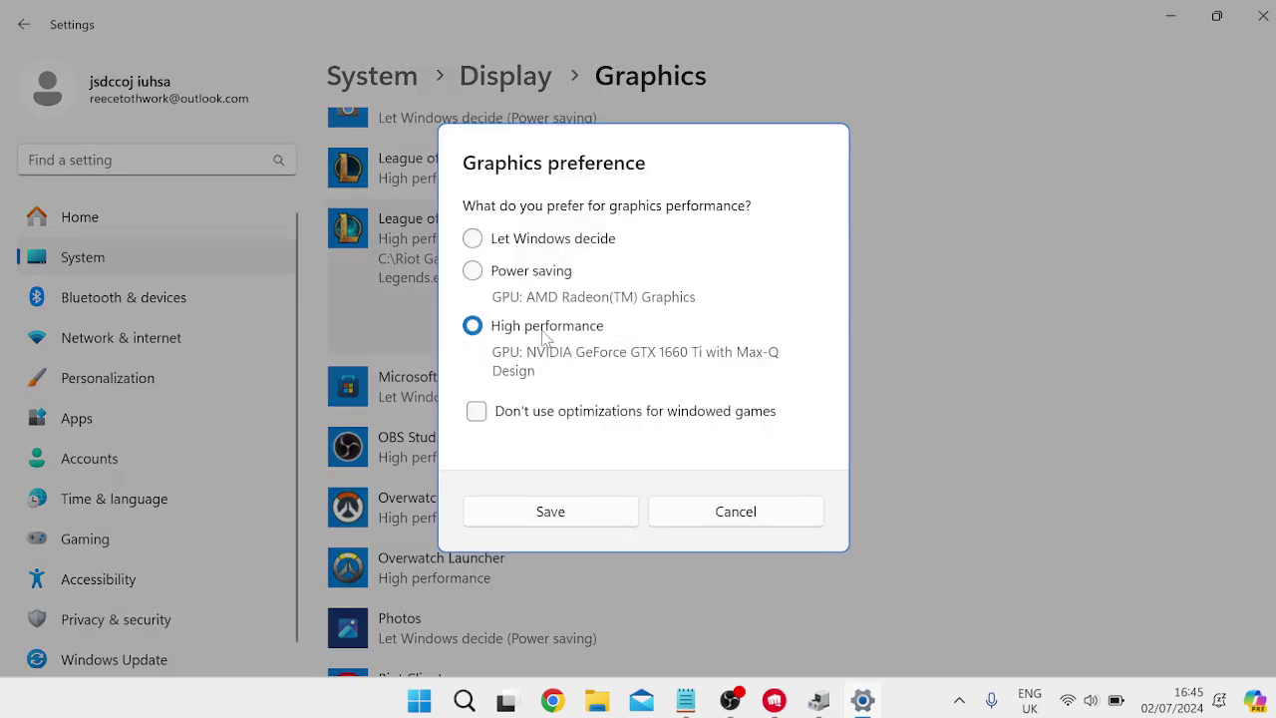
click(577, 515)
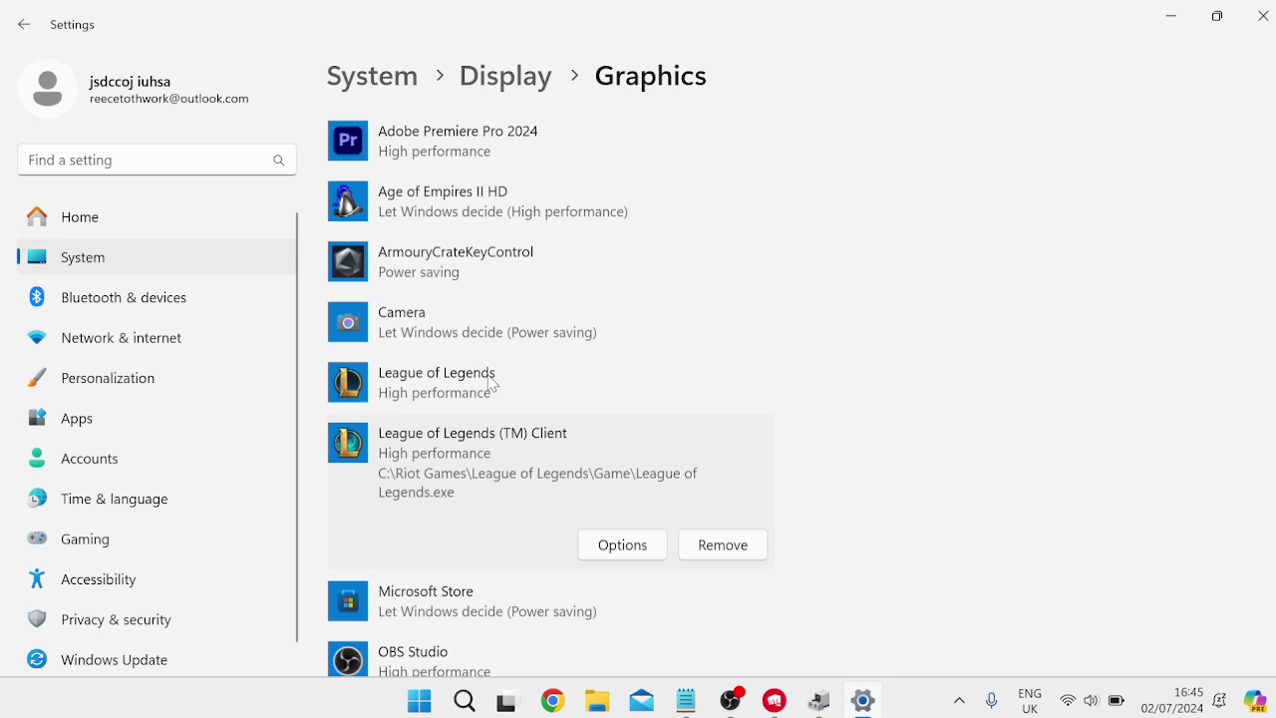
scroll(495, 399, up, 6)
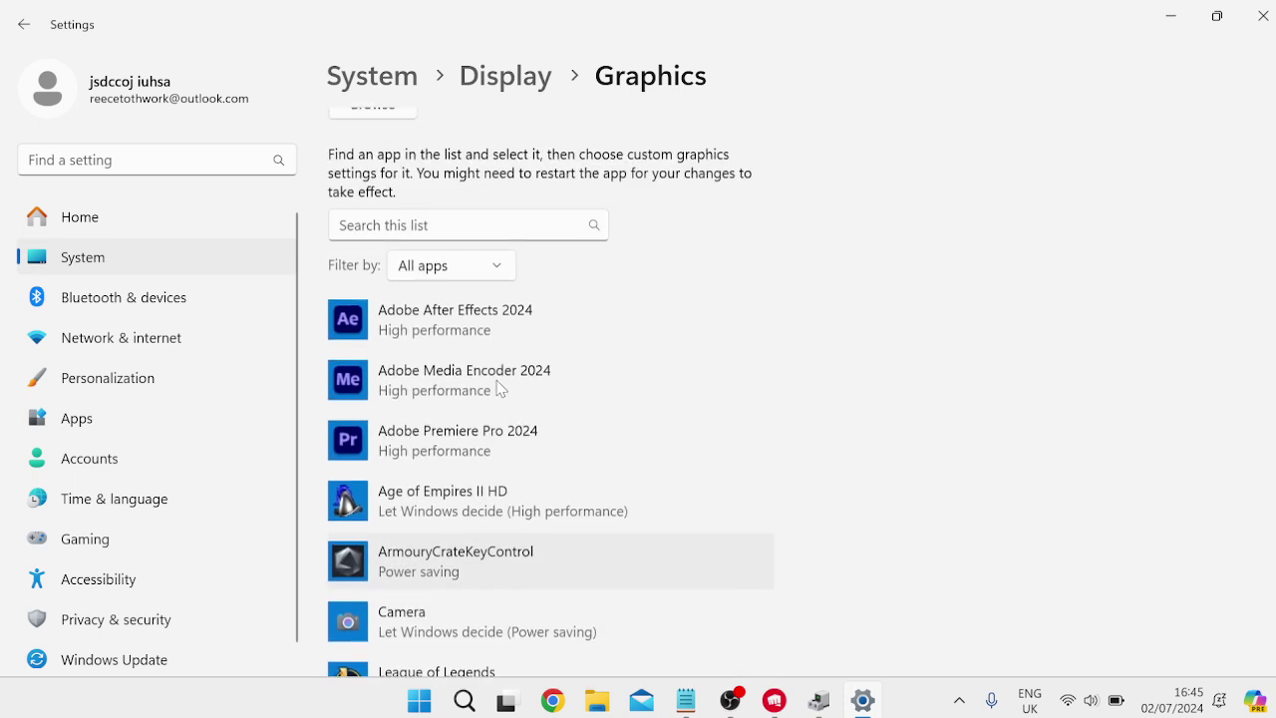
Browse to C: > Riot Games > League of Legends and pick LeagueClient.exe, found already added
click(375, 358)
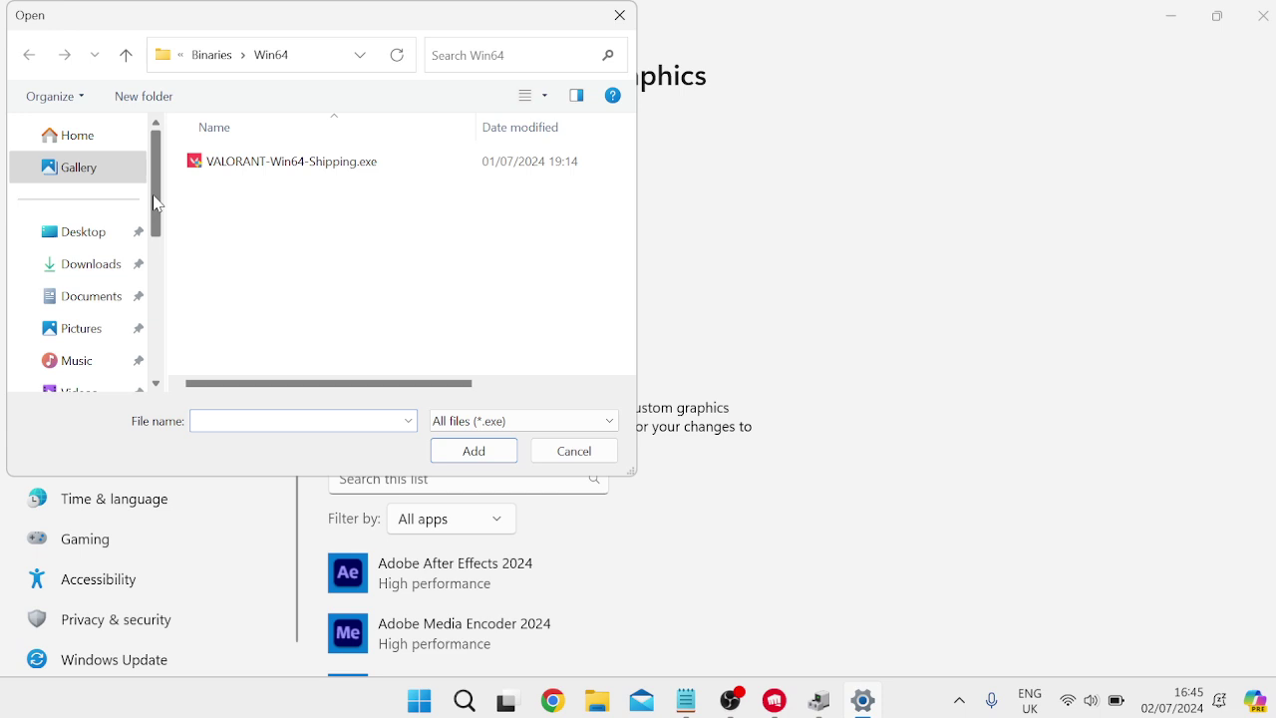
scroll(140, 284, down, 2)
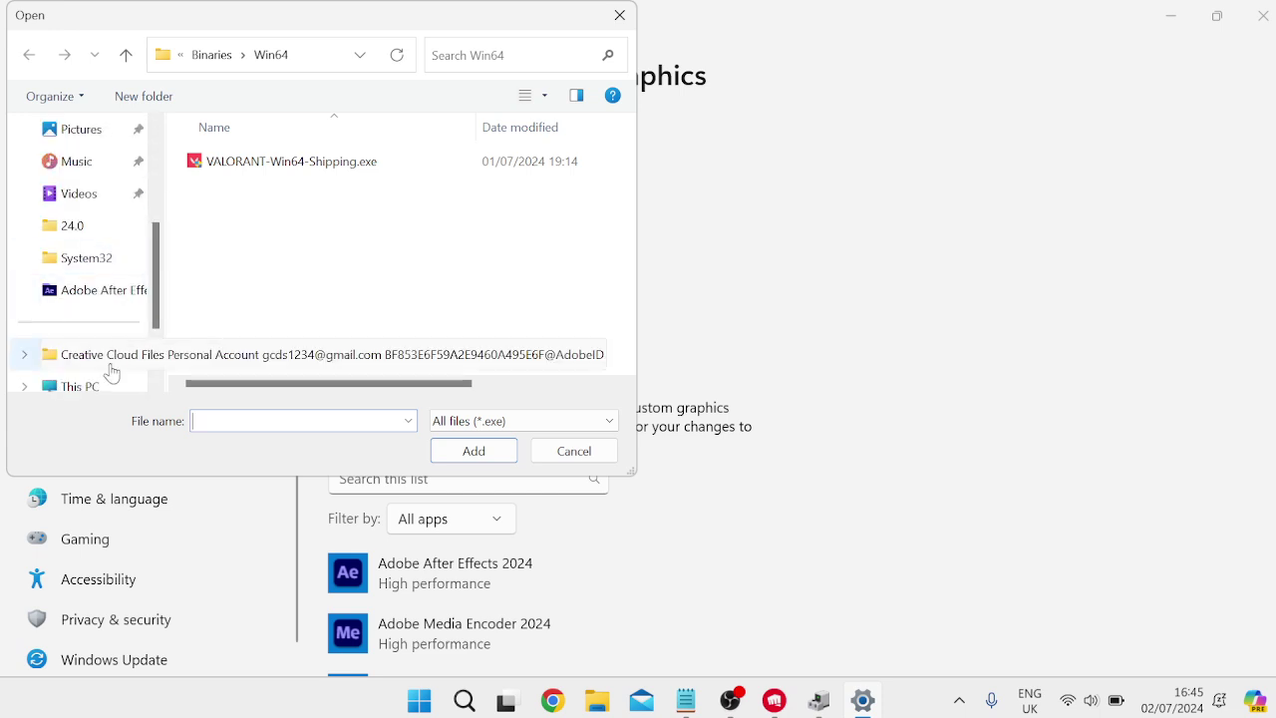
scroll(108, 364, down, 2)
click(80, 322)
double_click(251, 171)
scroll(322, 240, down, 3)
scroll(322, 240, down, 2)
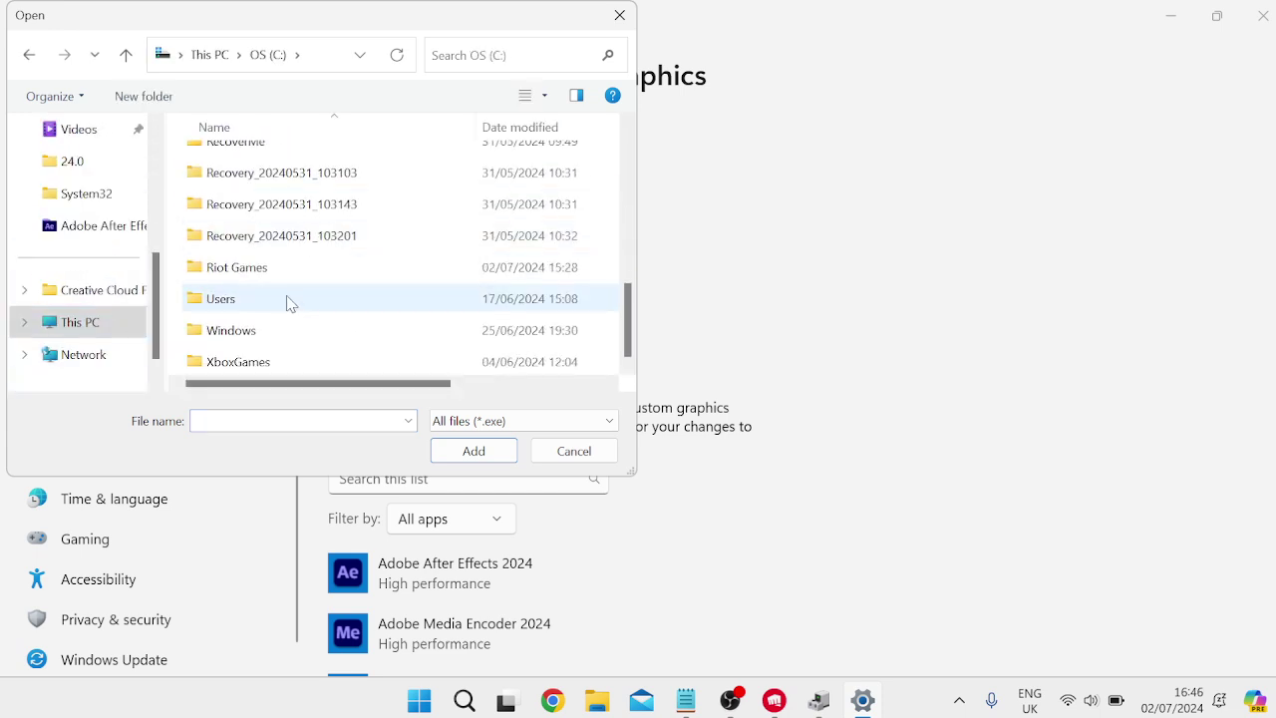
double_click(243, 277)
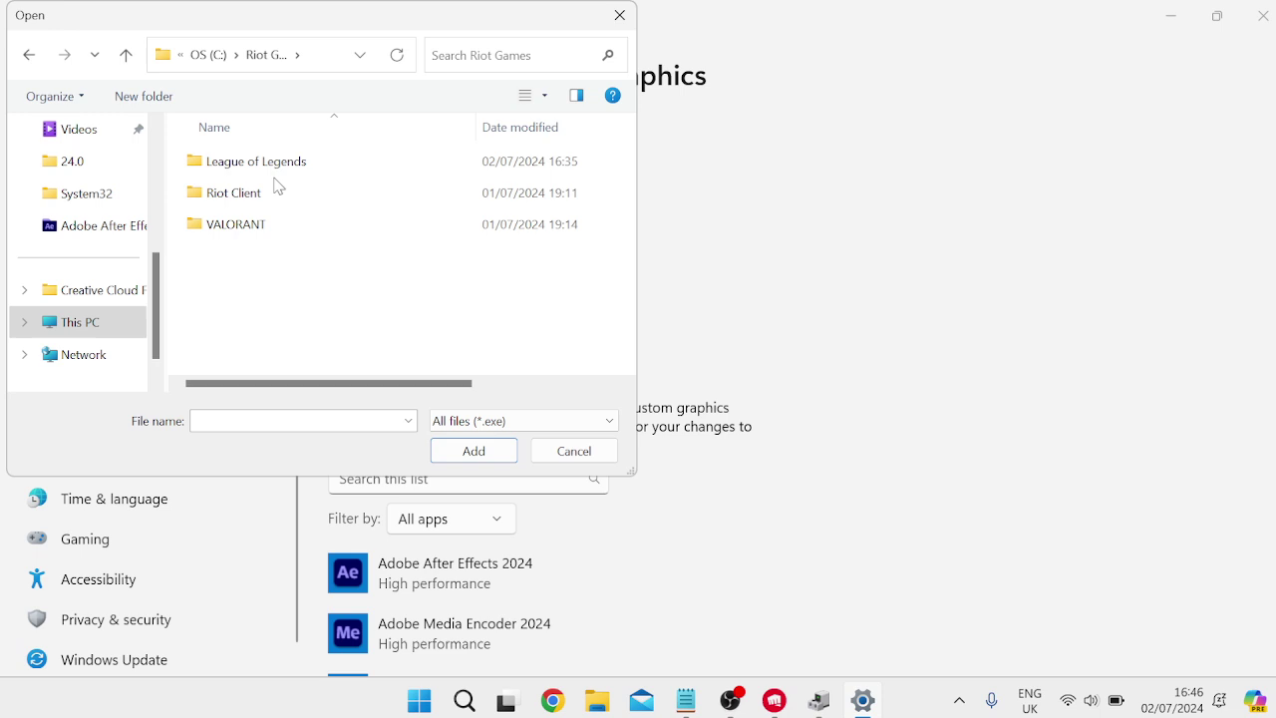
double_click(276, 161)
scroll(372, 214, down, 1)
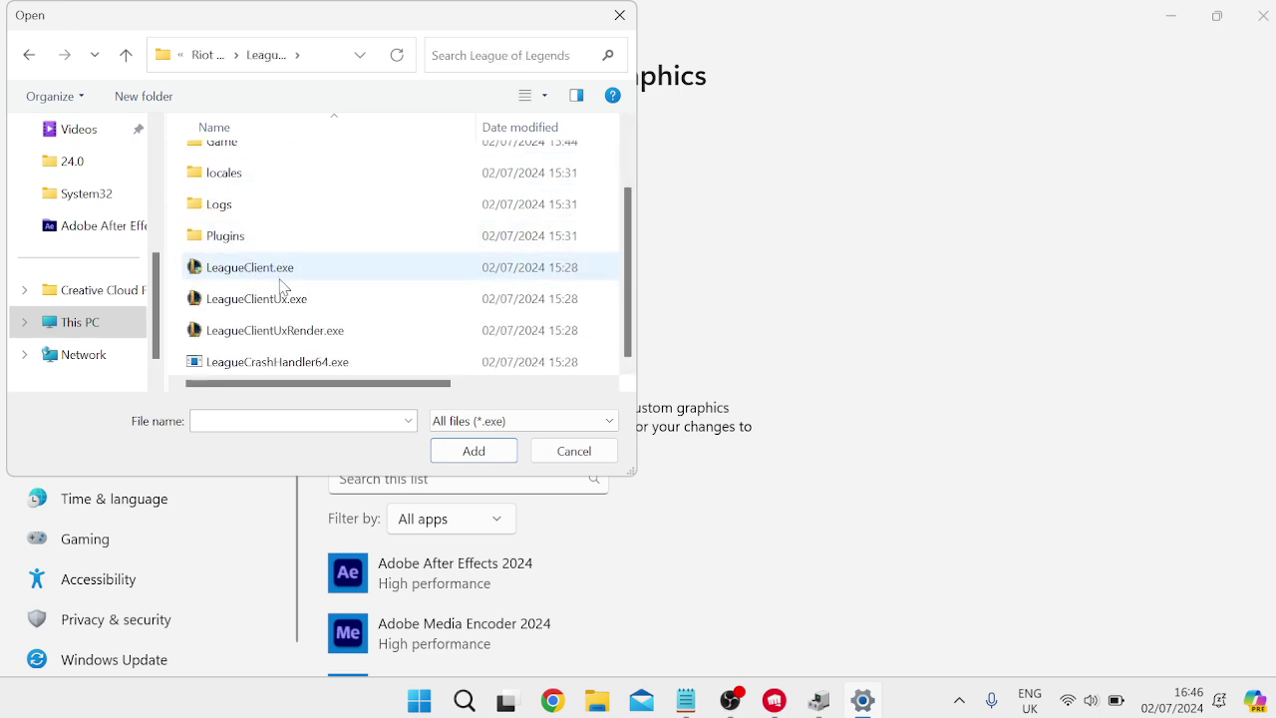
double_click(280, 278)
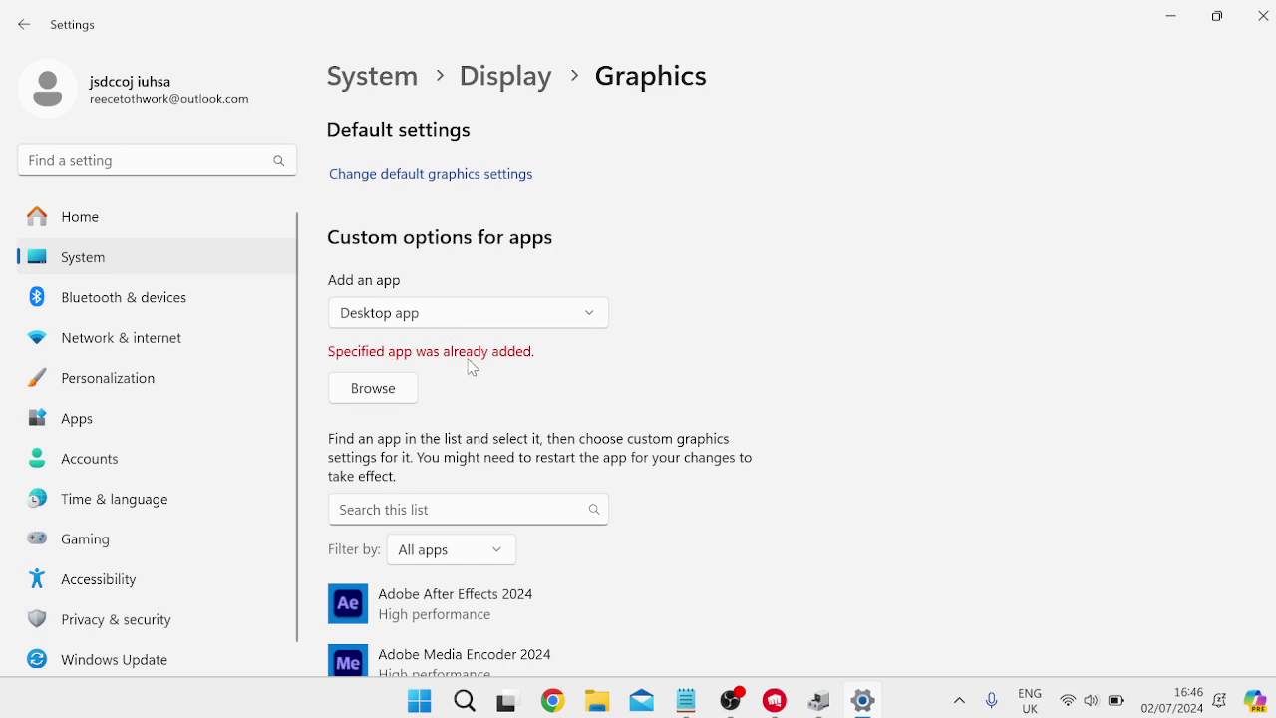
Close Settings and launch System Configuration with msconfig from the Run dialog
click(1262, 18)
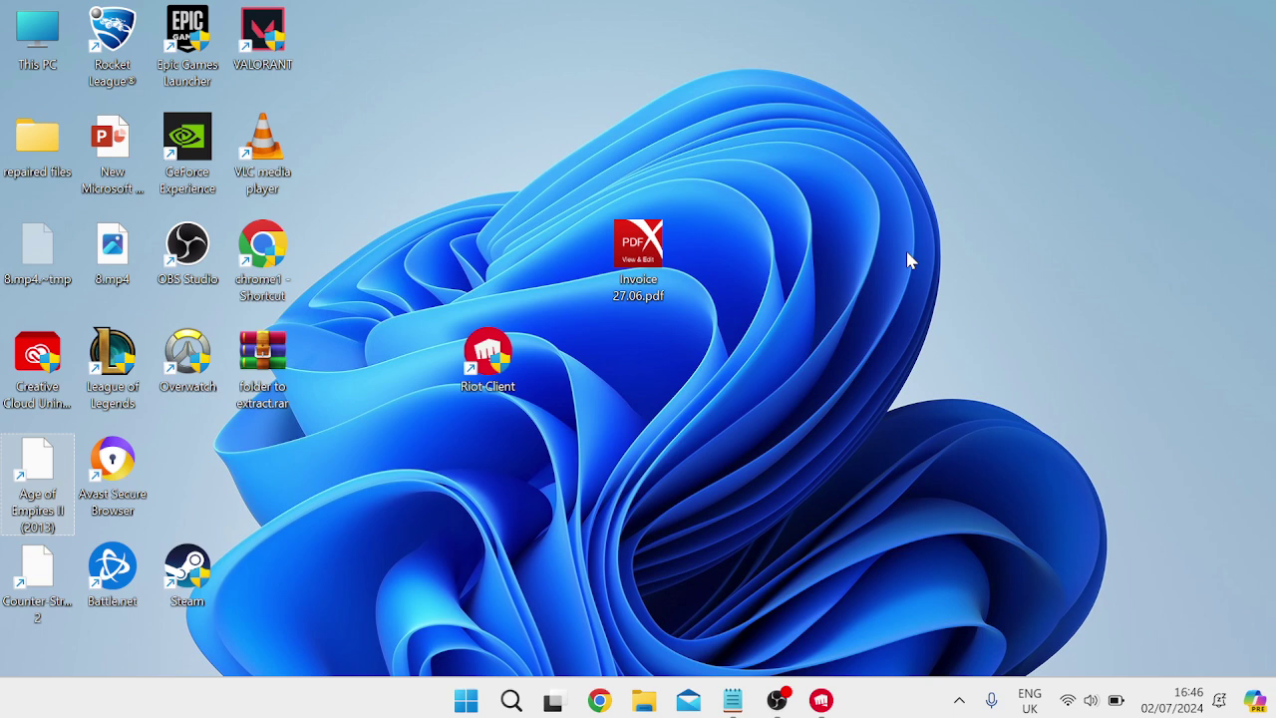
key(super)
text(run)
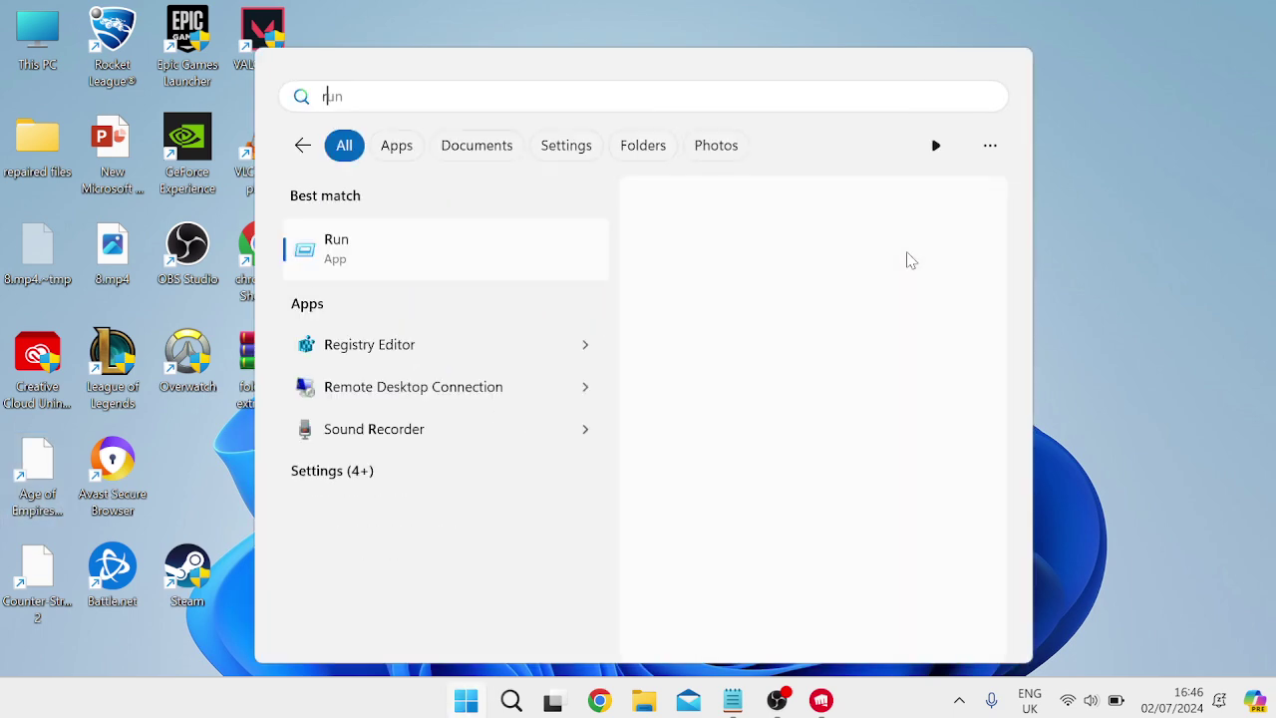
click(448, 265)
text(msc)
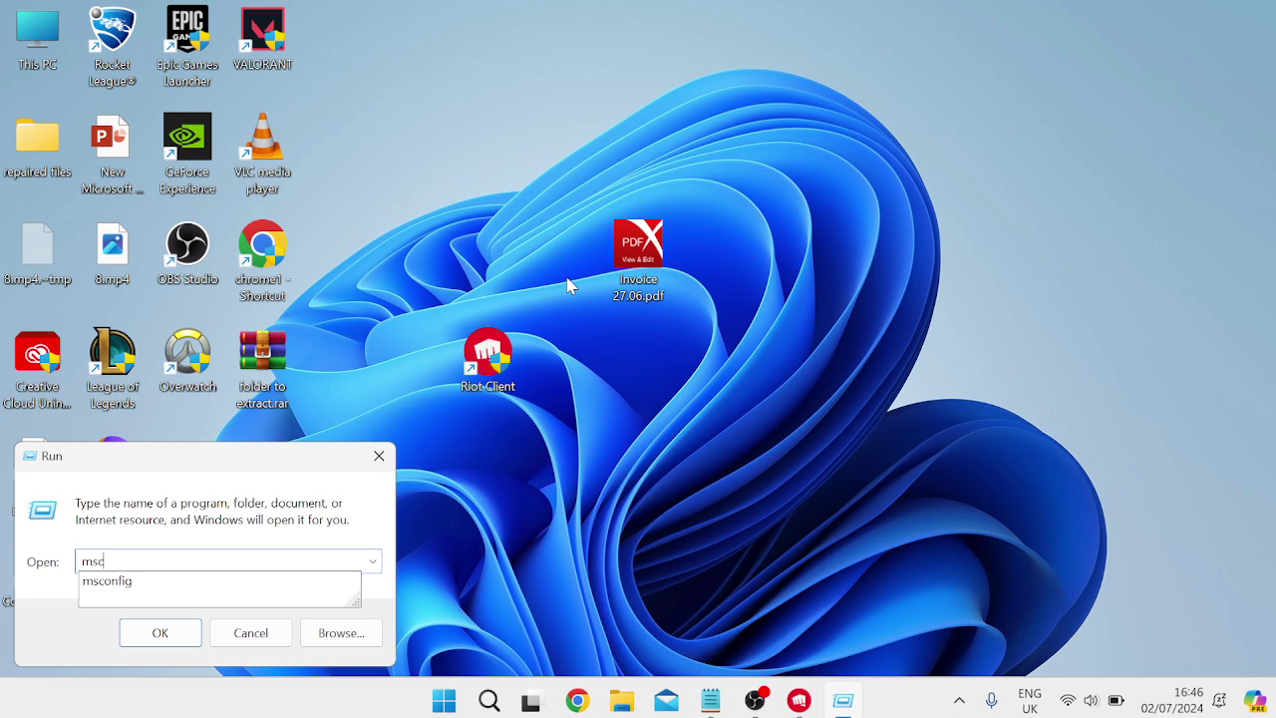
text(onfig)
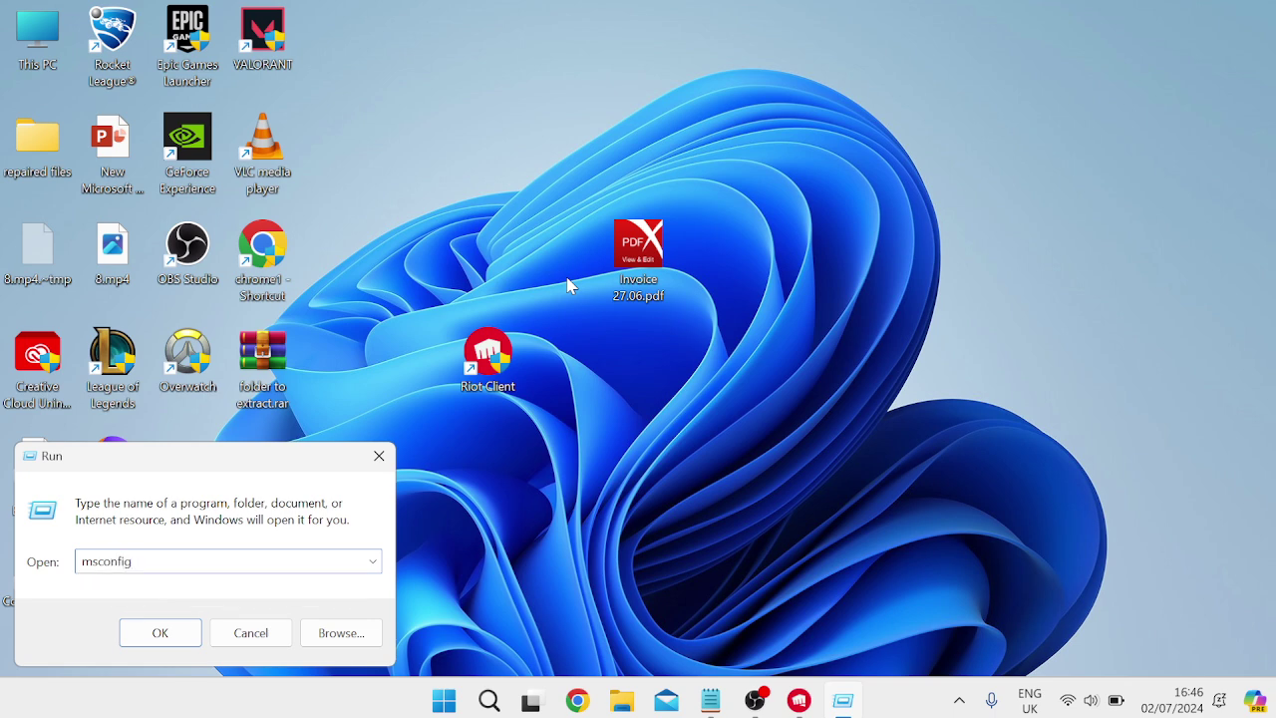
key(Return)
Hide all Microsoft services, disable the rest, apply, and exit without restarting
click(473, 196)
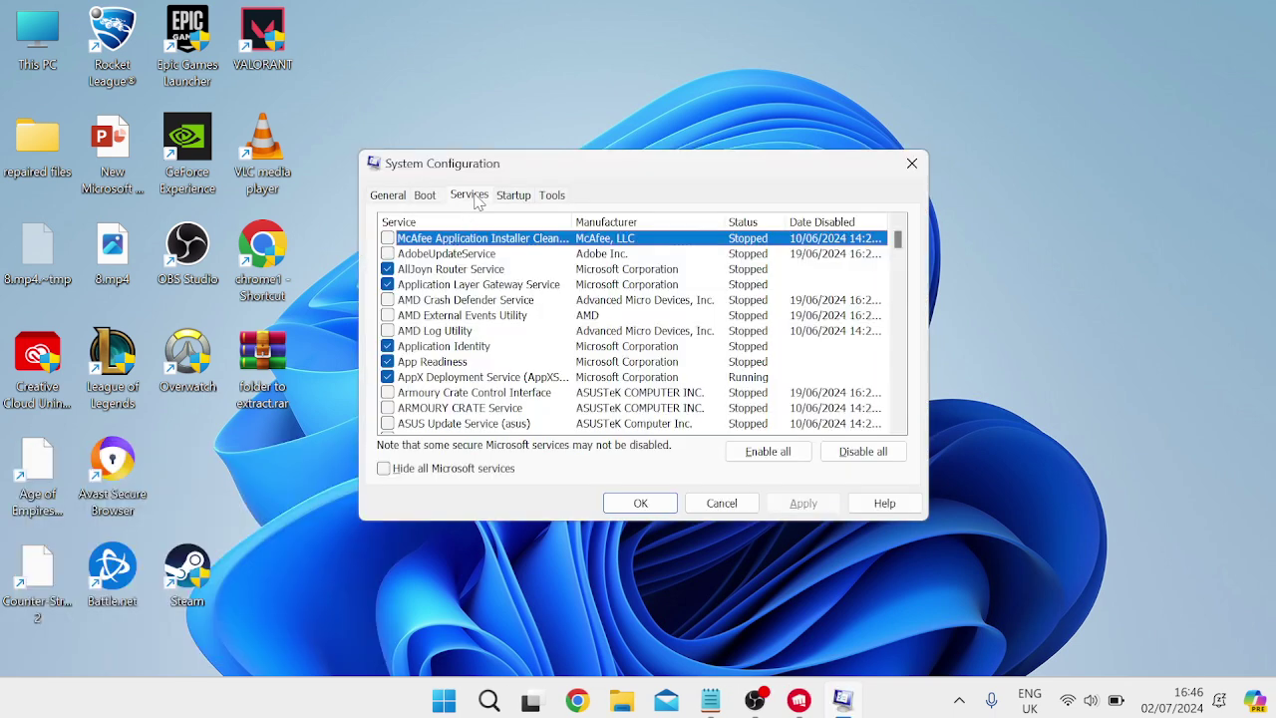
click(385, 473)
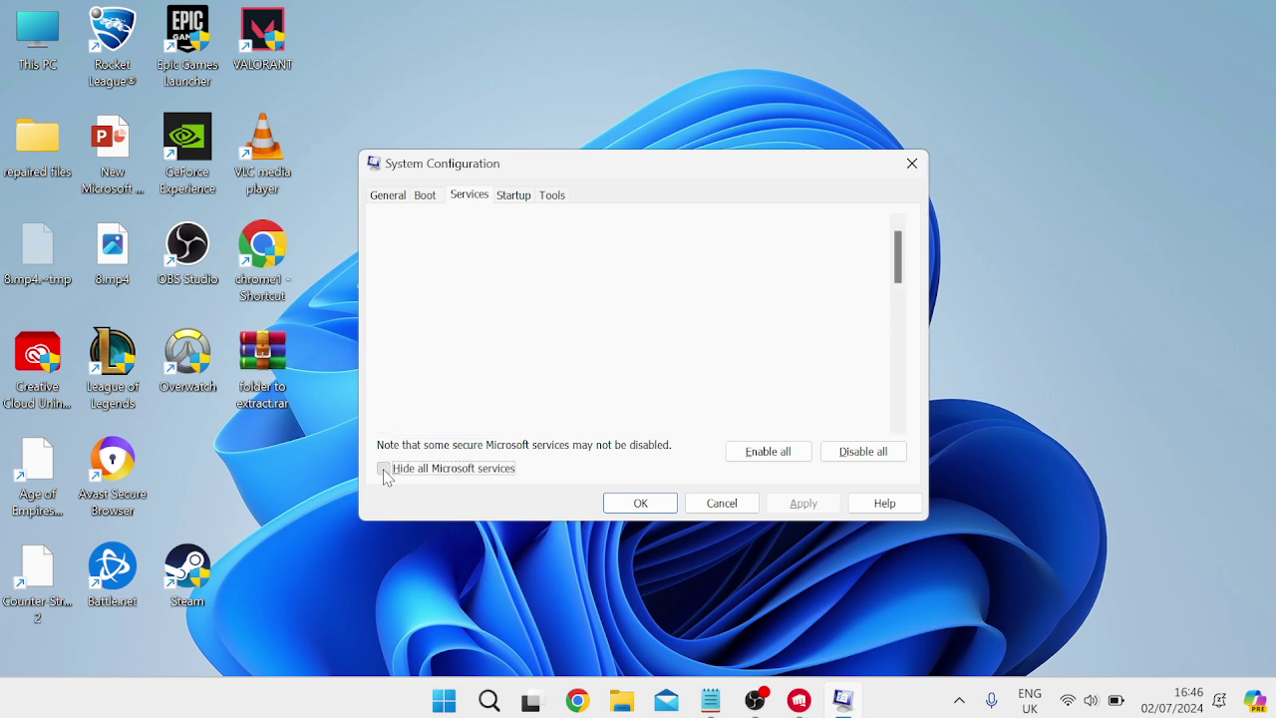
click(862, 454)
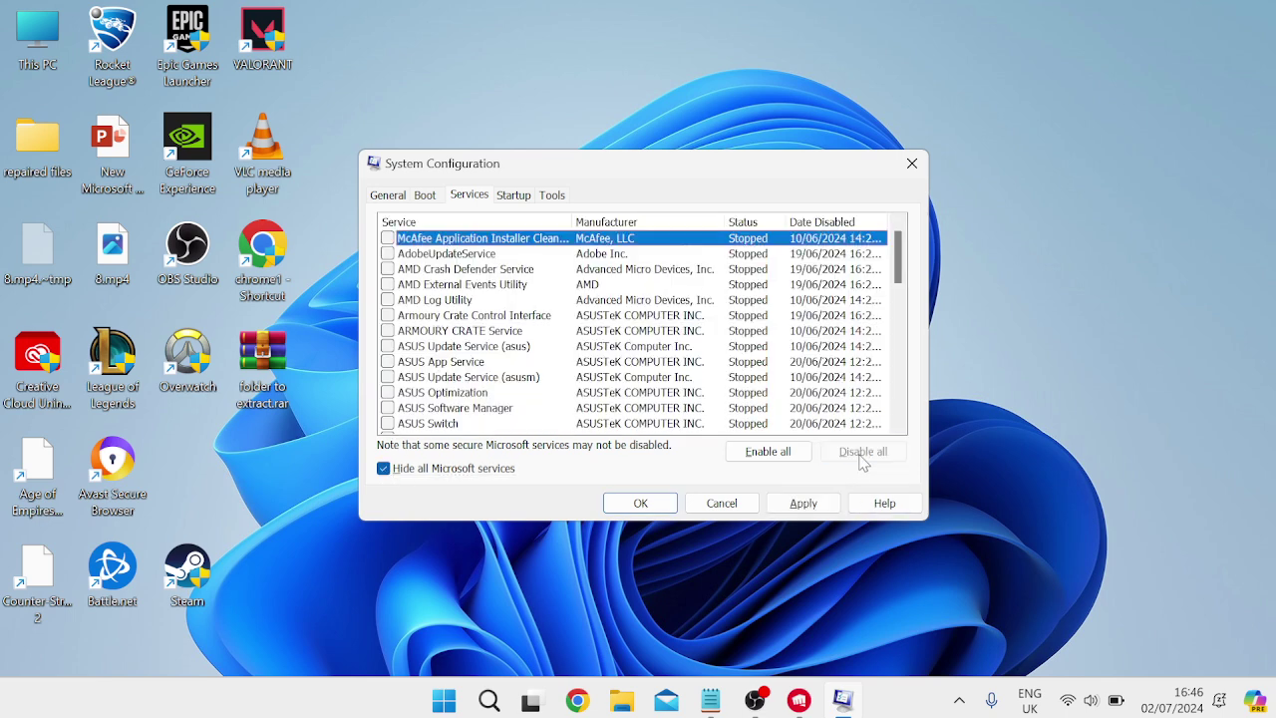
click(804, 504)
click(636, 503)
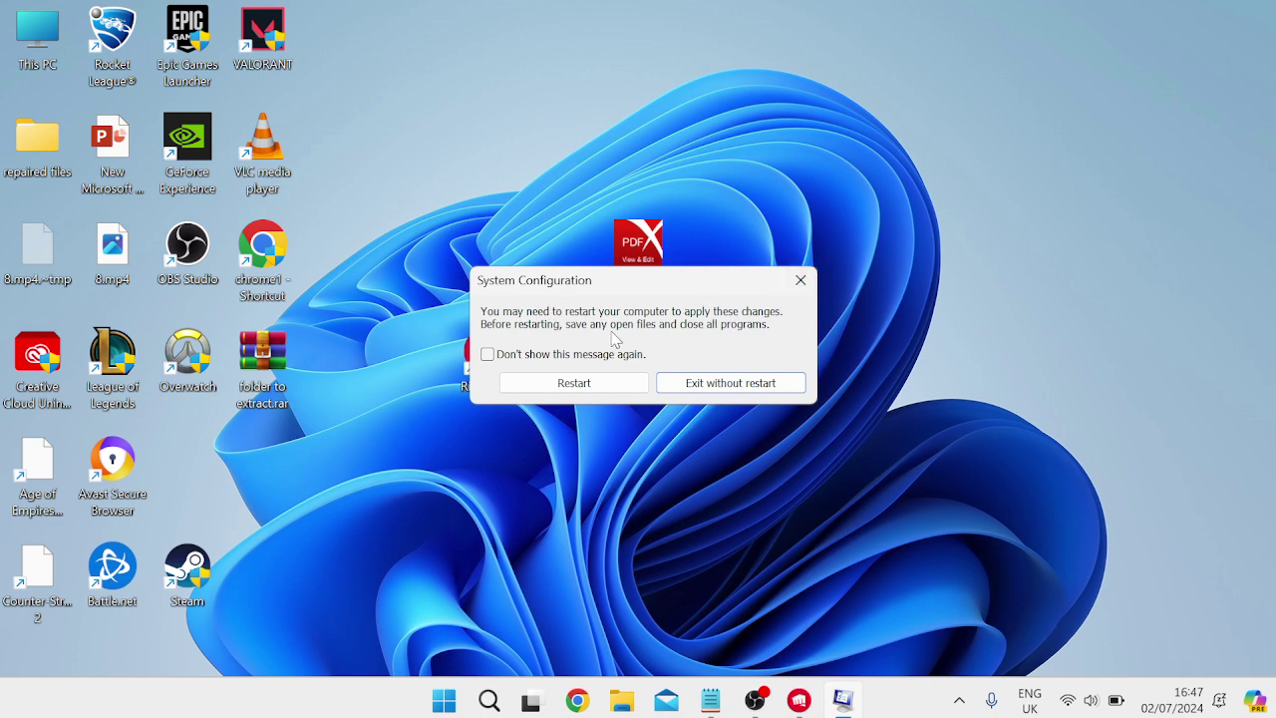
click(730, 384)
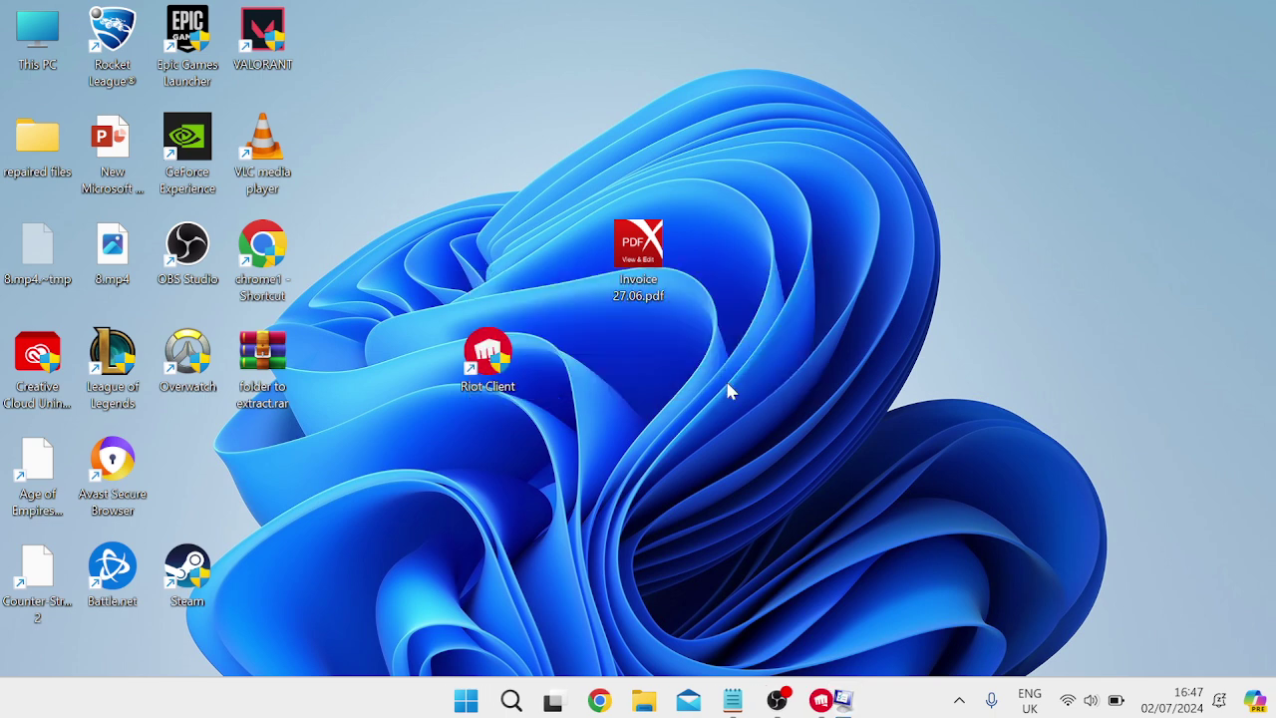
Open the C: > Riot Games > League of Legends folder in File Explorer
click(646, 704)
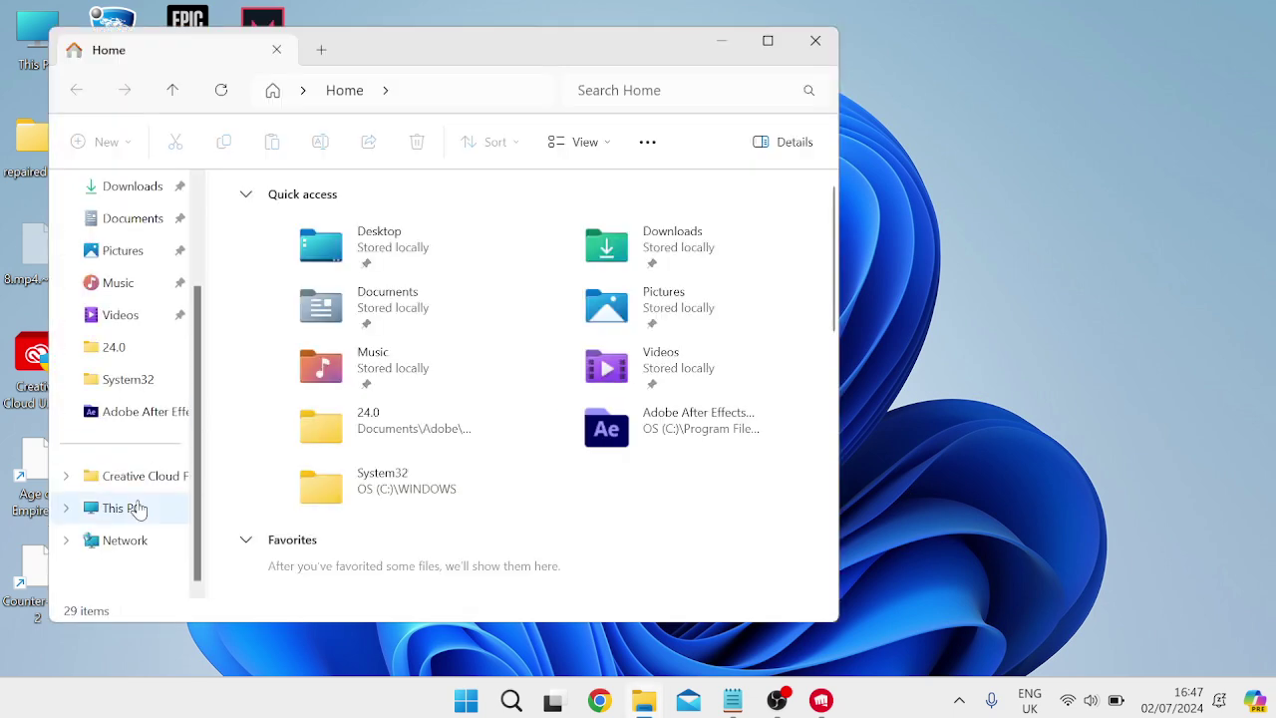
click(138, 509)
double_click(439, 251)
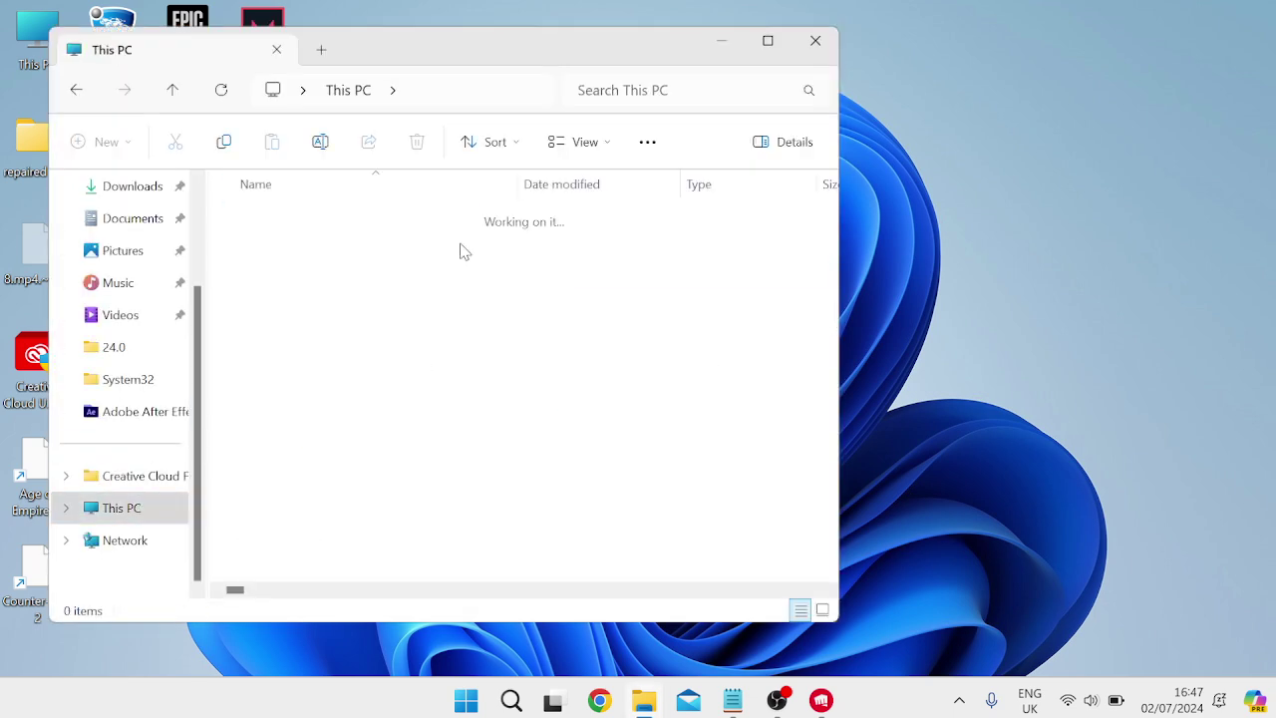
scroll(449, 399, down, 2)
double_click(357, 403)
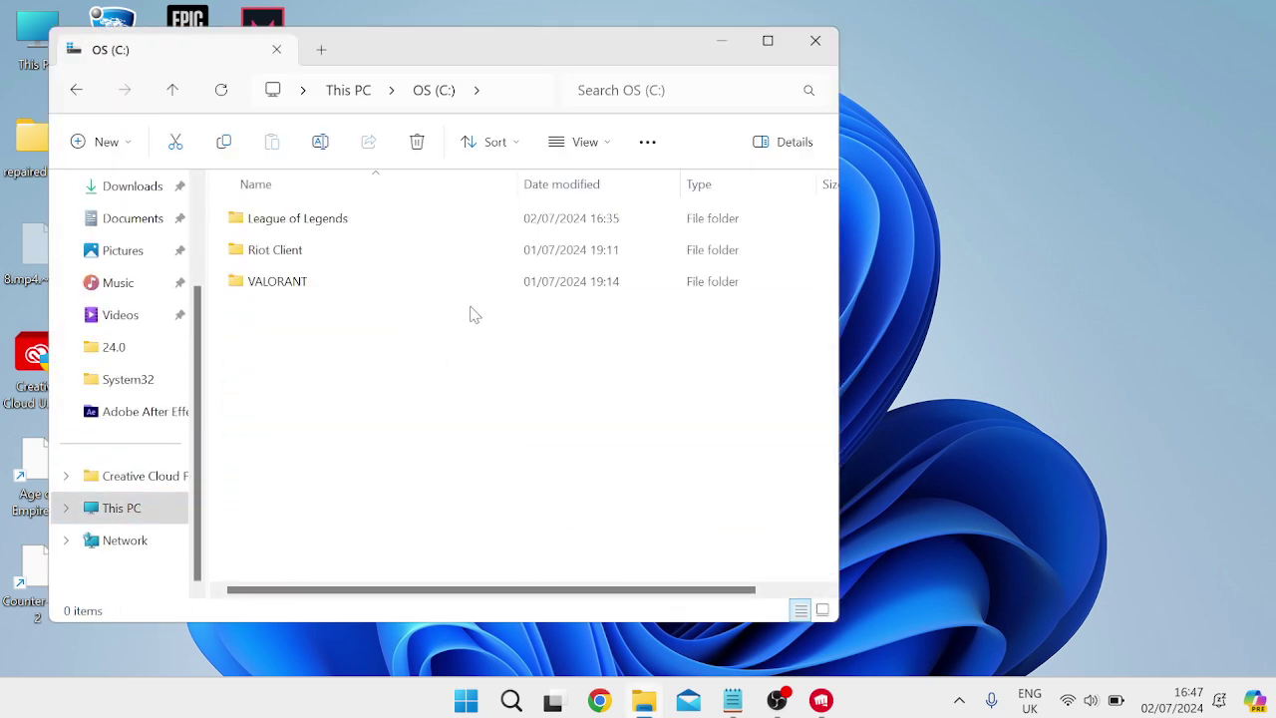
click(306, 228)
double_click(306, 227)
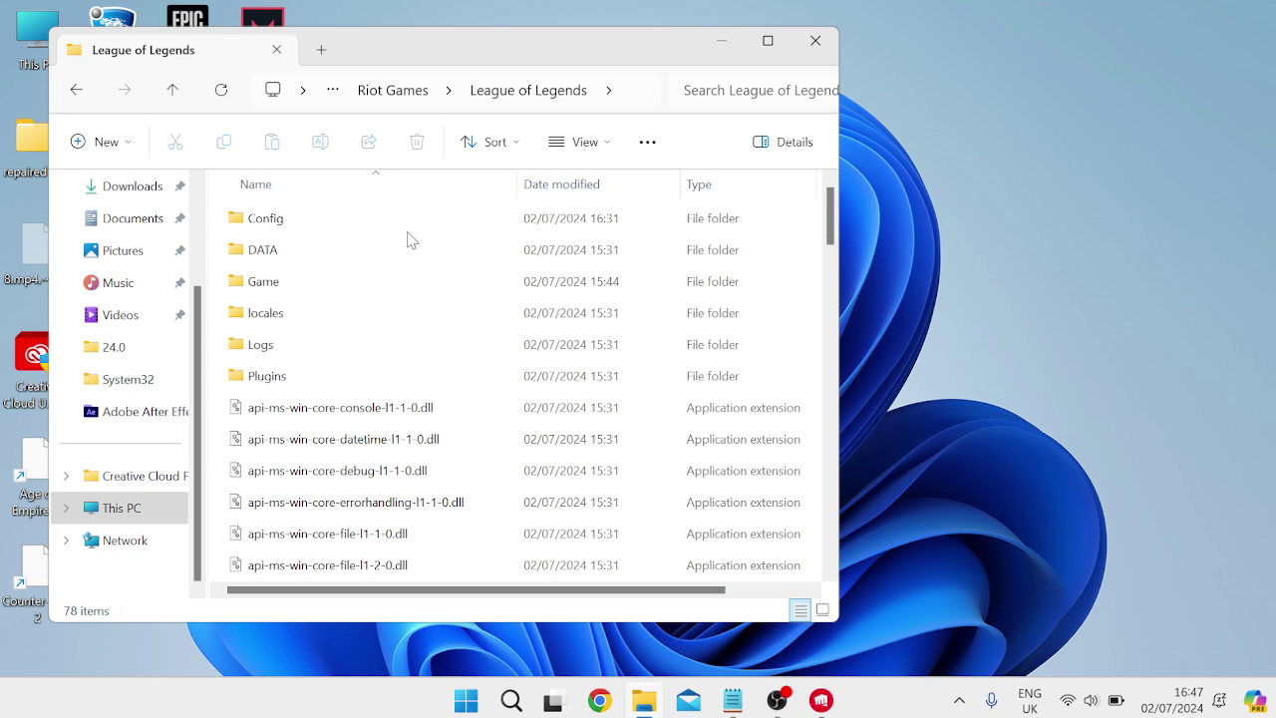
scroll(342, 250, down, 10)
drag(859, 417, 865, 458)
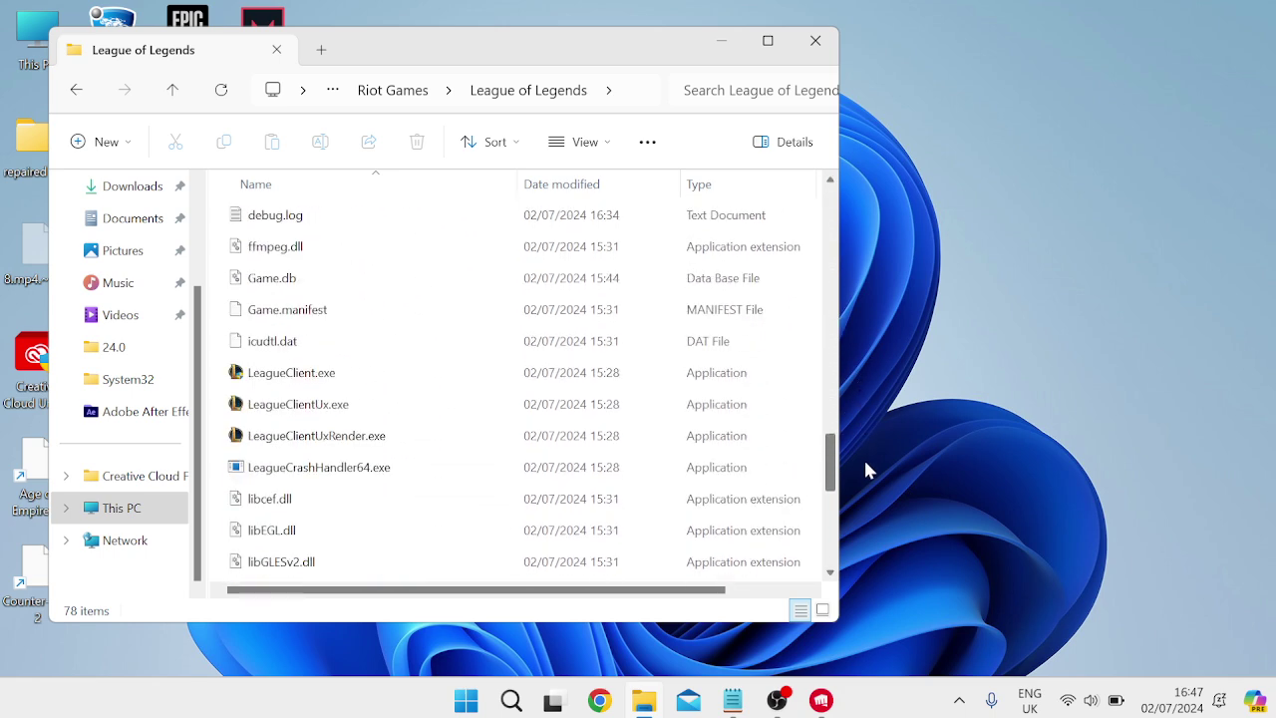
Set LeagueClient.exe to run as administrator with fullscreen optimizations disabled
click(276, 385)
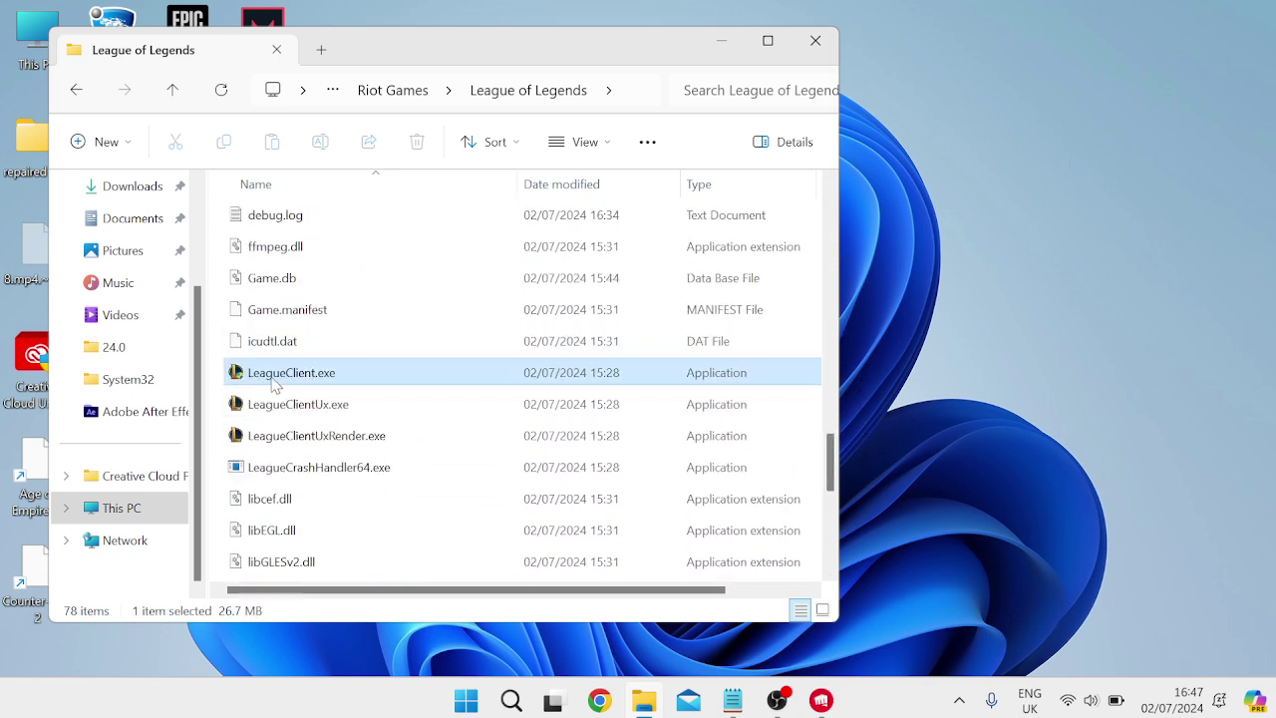
right_click(276, 385)
click(344, 311)
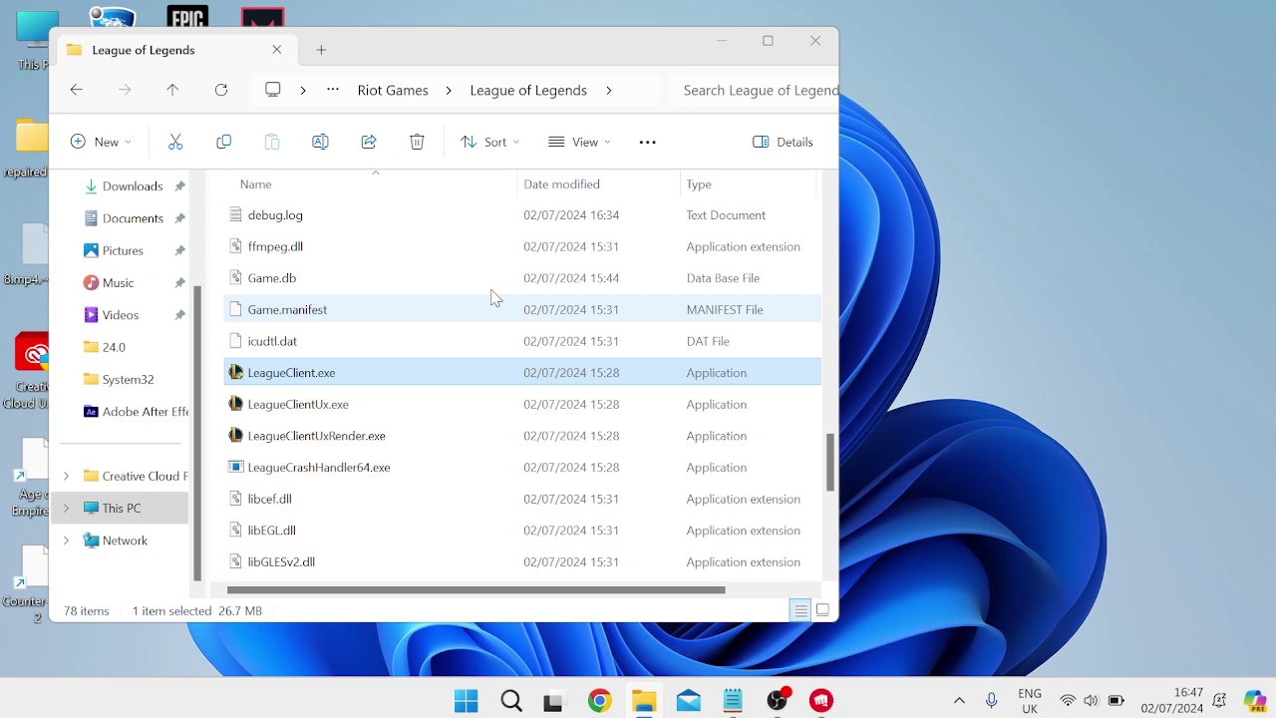
click(465, 155)
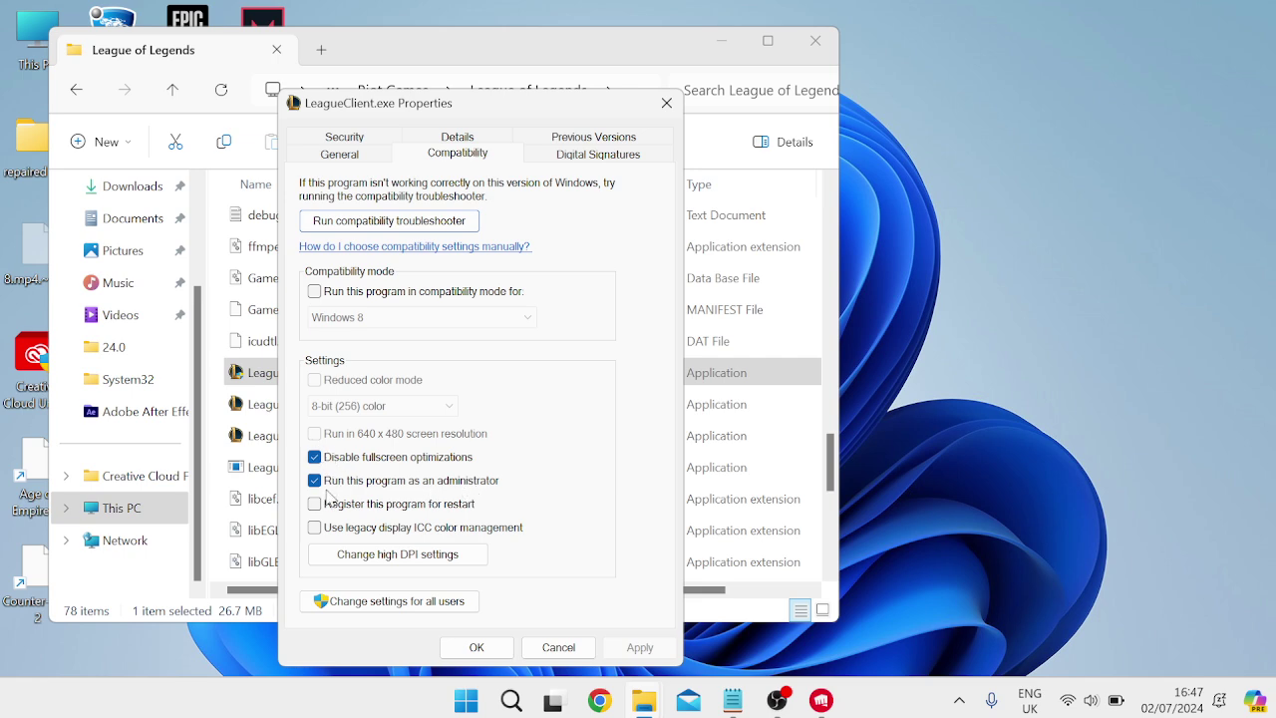
click(476, 647)
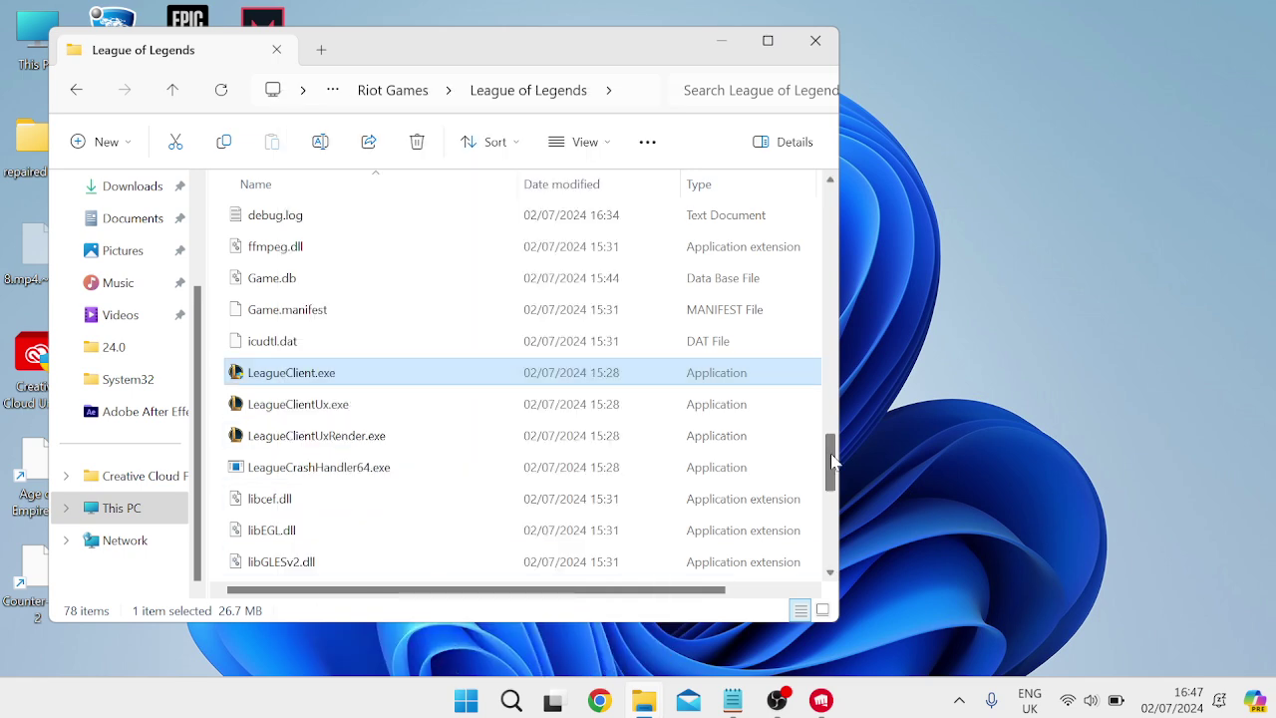
Disable fullscreen optimizations for League of Legends.exe in the Game folder's compatibility settings
drag(830, 463, 815, 222)
scroll(442, 222, up, 1)
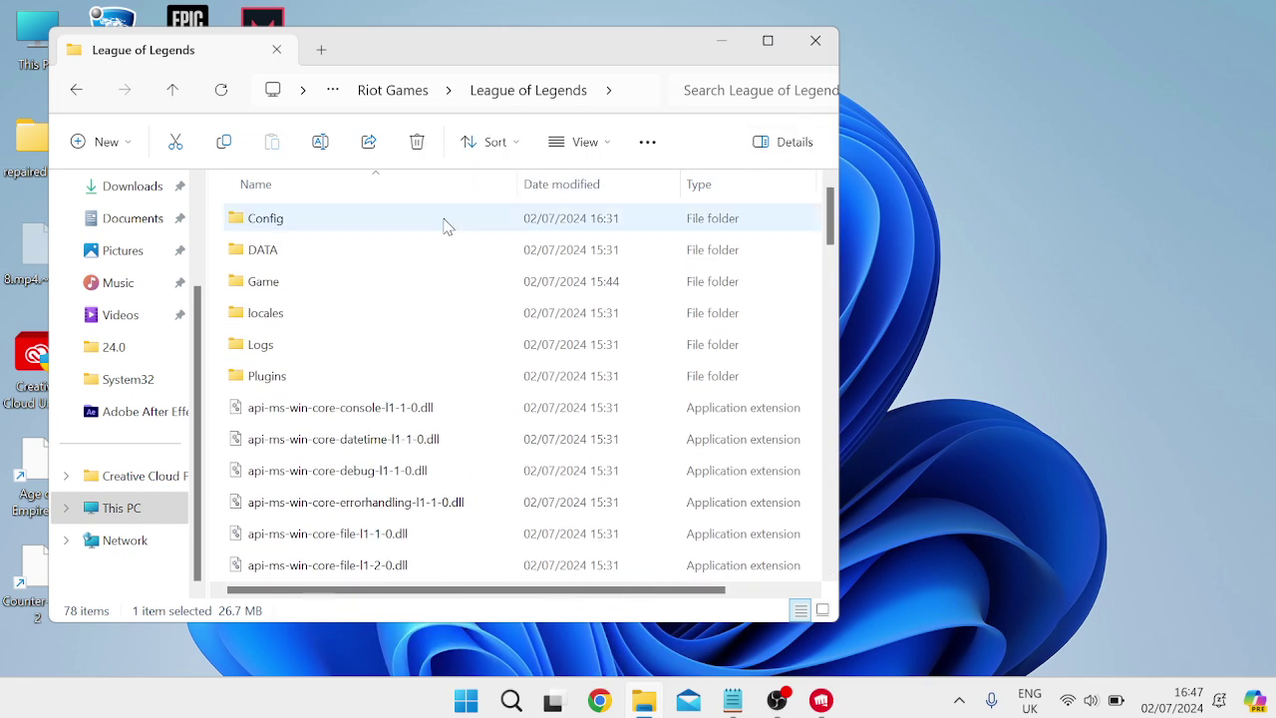
double_click(268, 283)
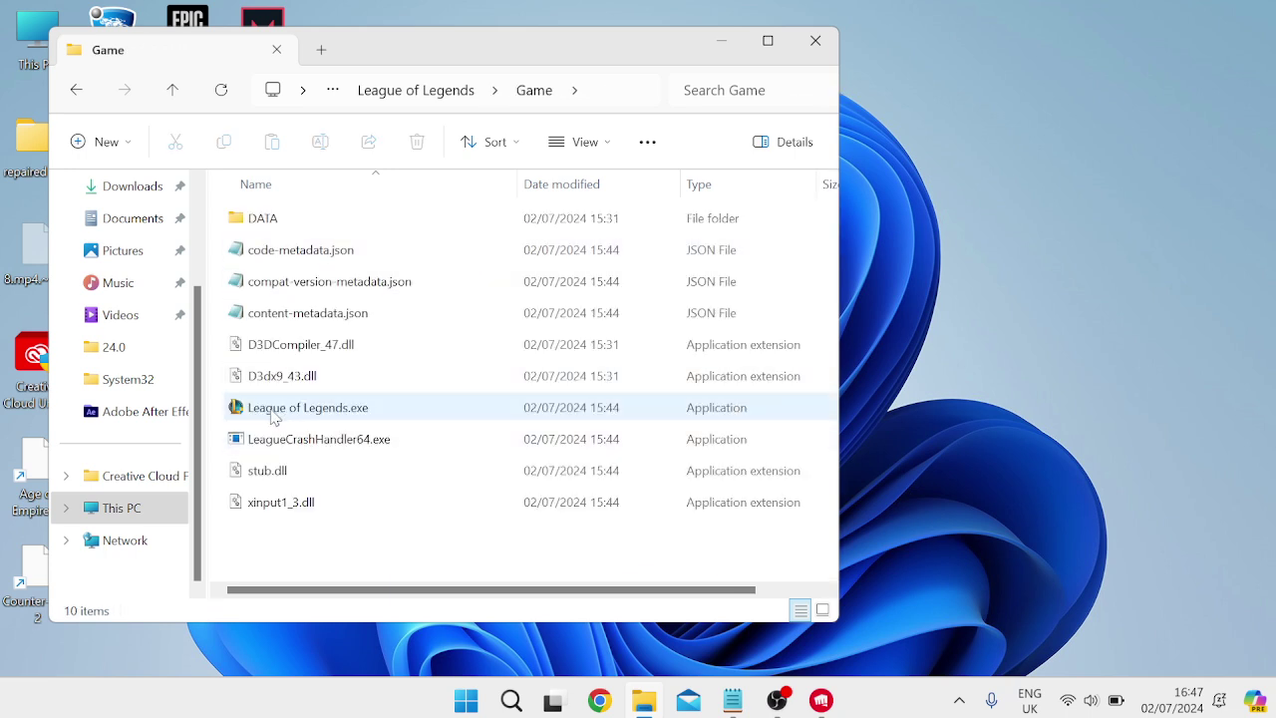
right_click(288, 412)
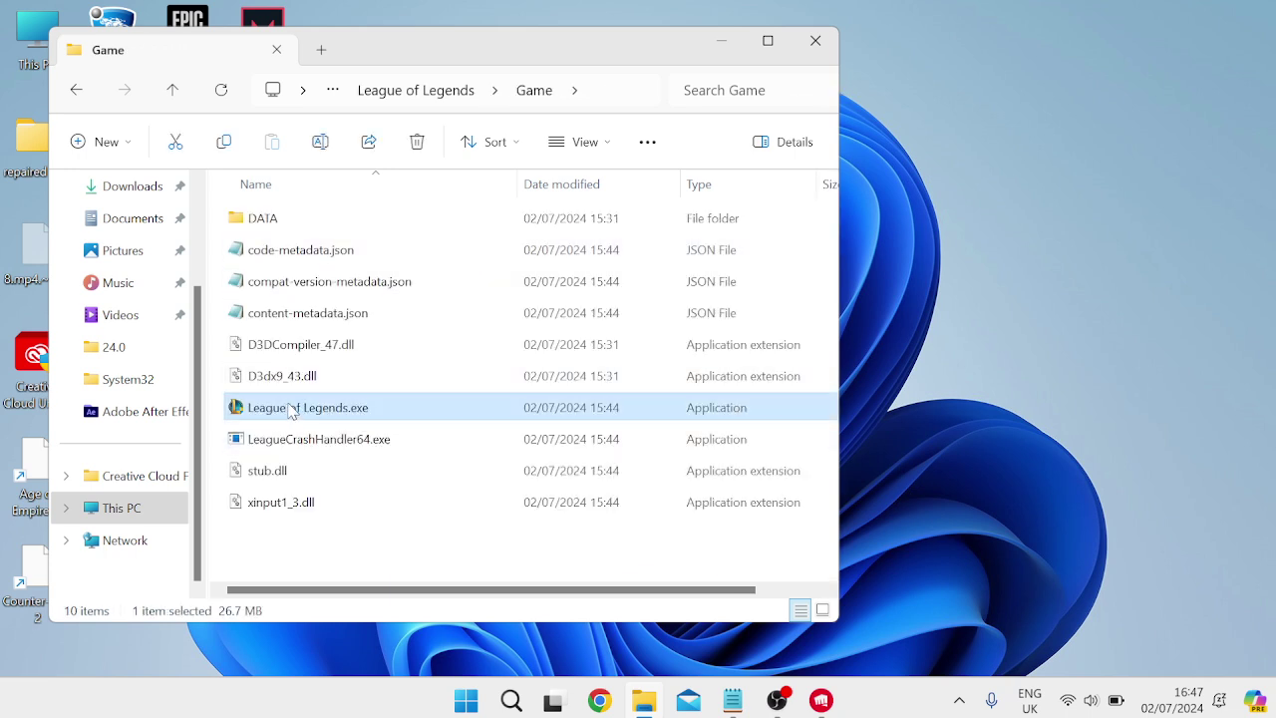
click(399, 317)
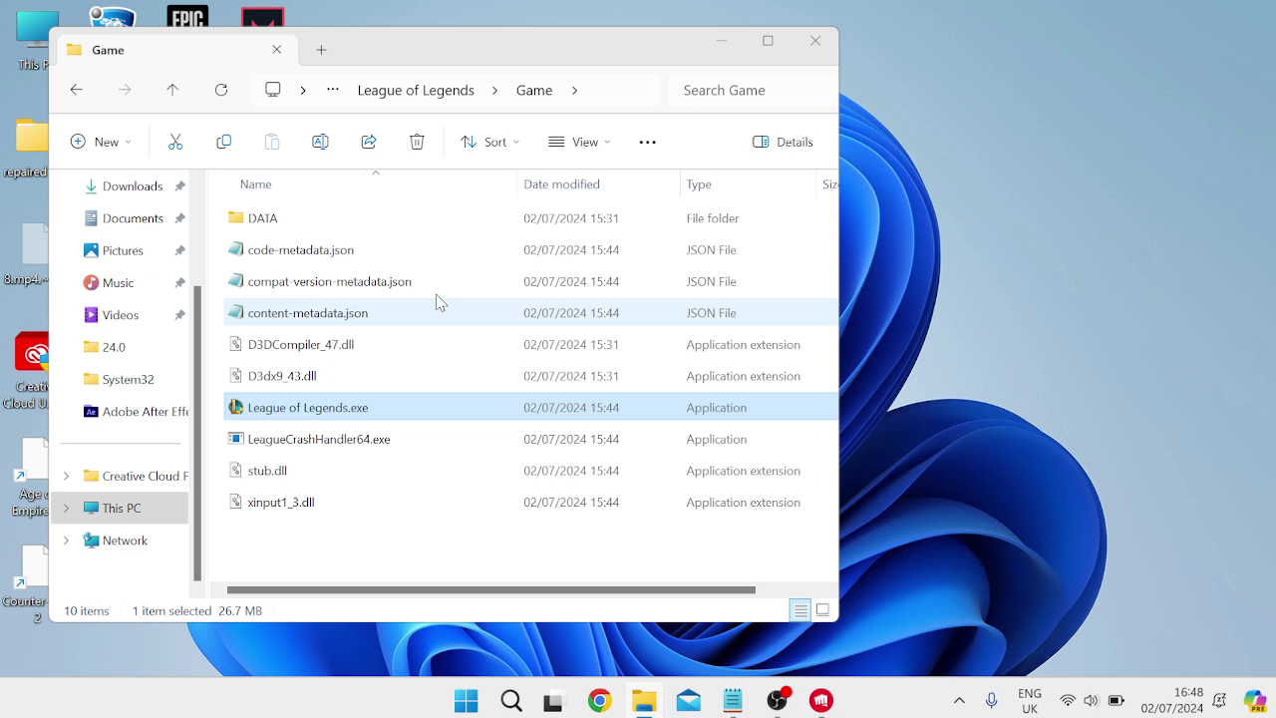
click(487, 164)
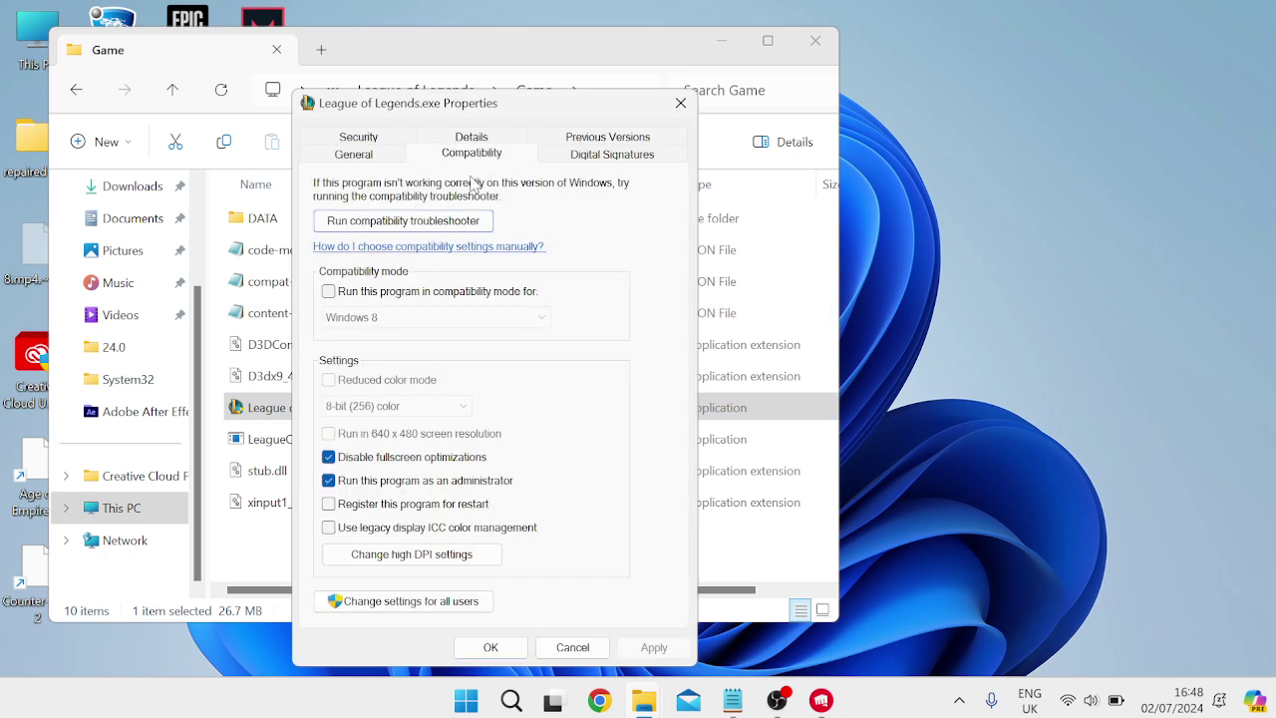
click(329, 457)
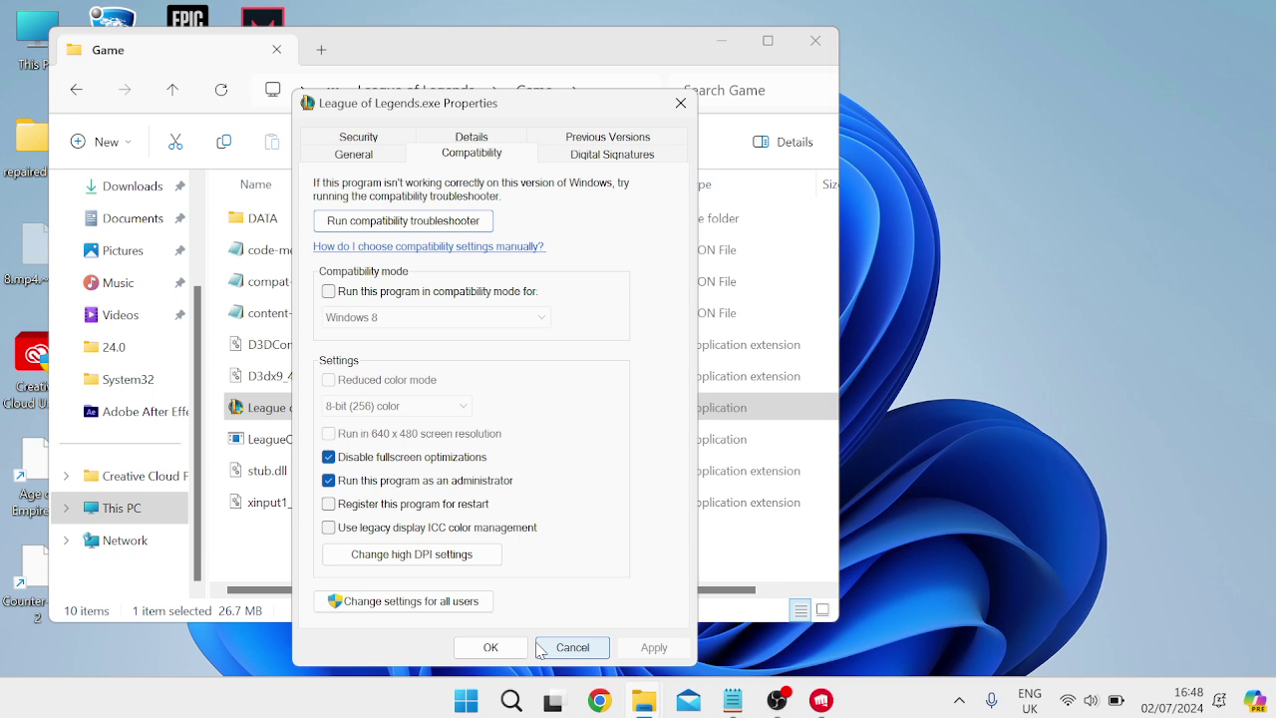
click(491, 650)
click(815, 41)
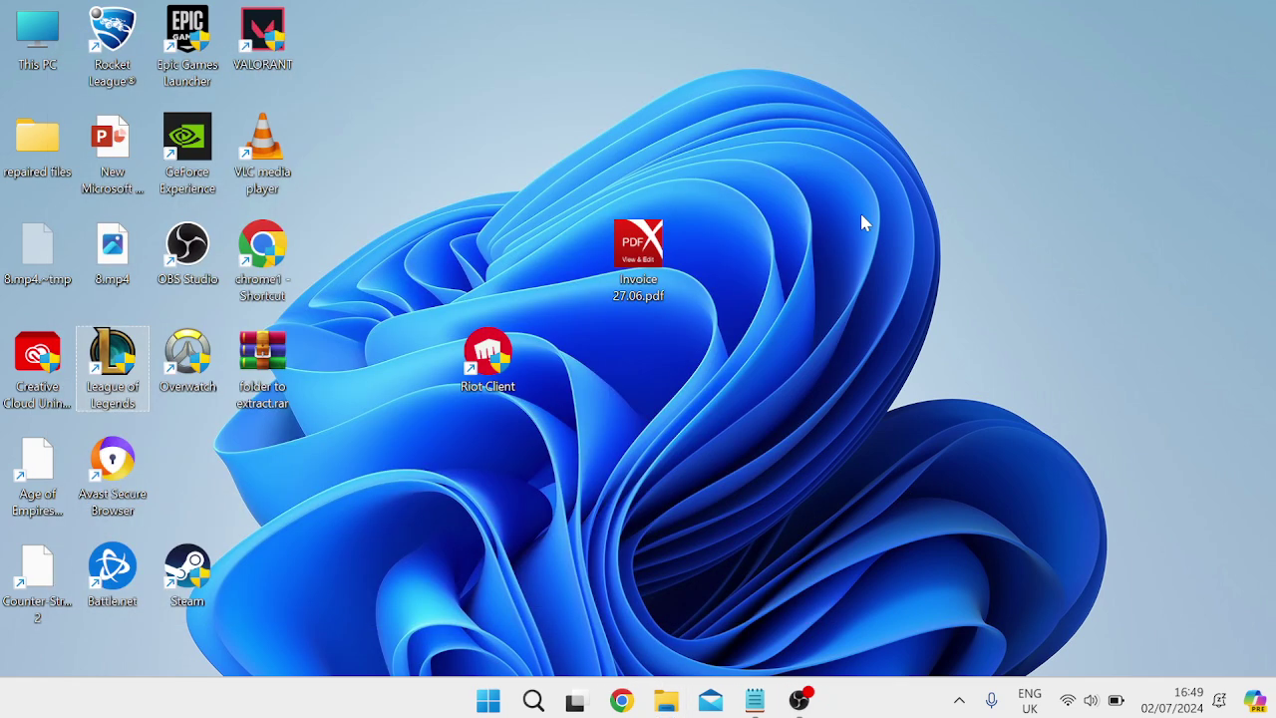